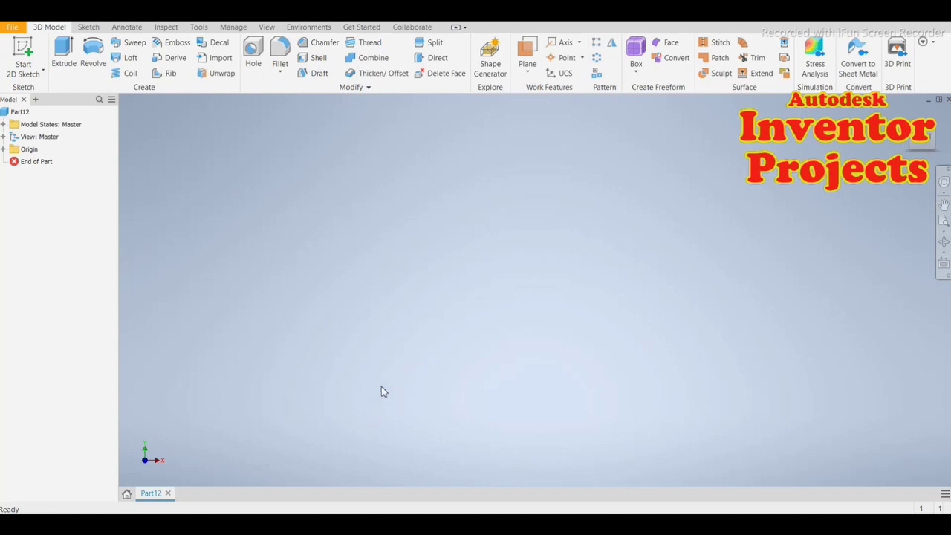
Sketch a 28 mm diameter circle centred on the origin of the XY plane and finish the sketch
click(22, 54)
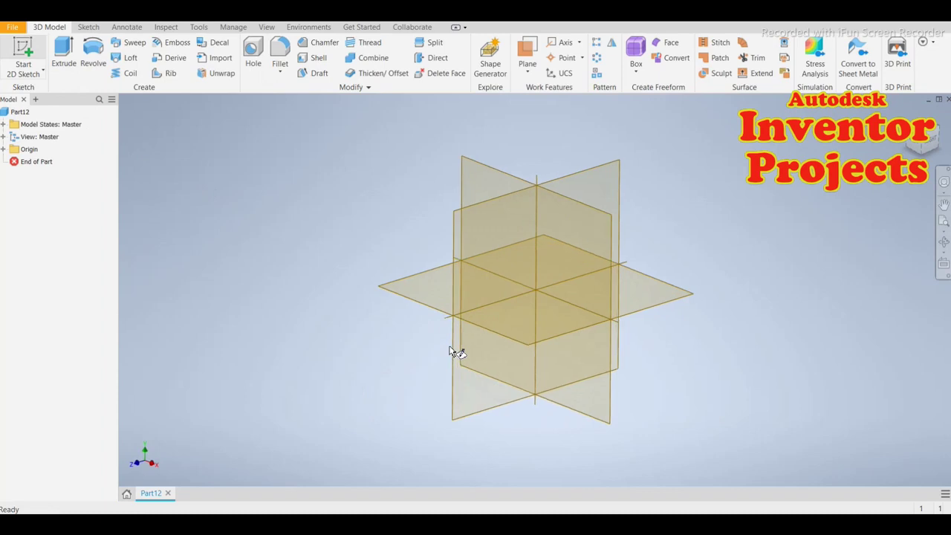
click(601, 418)
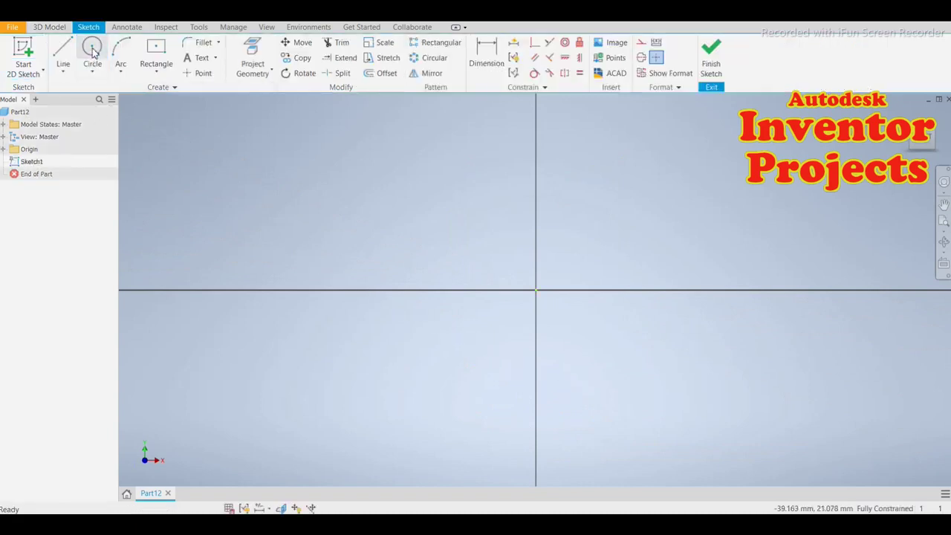
click(92, 51)
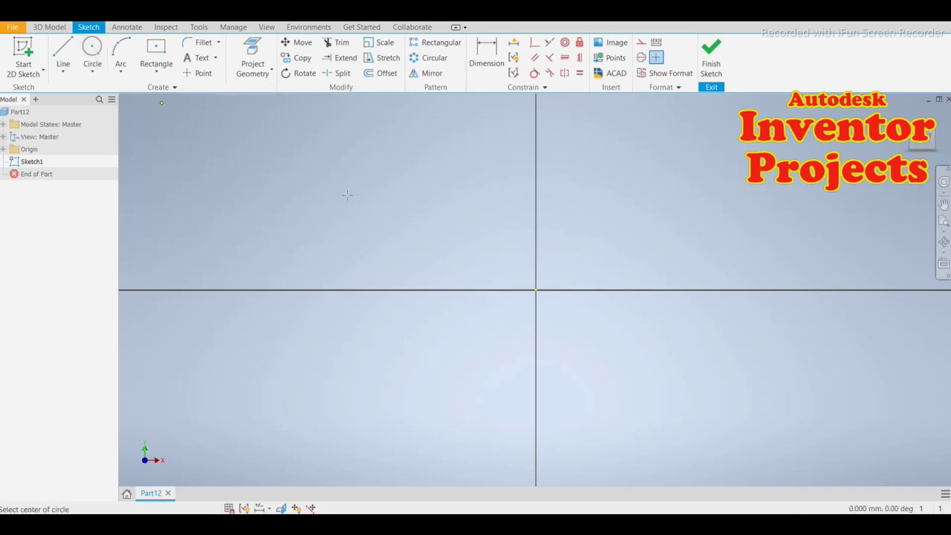
click(535, 289)
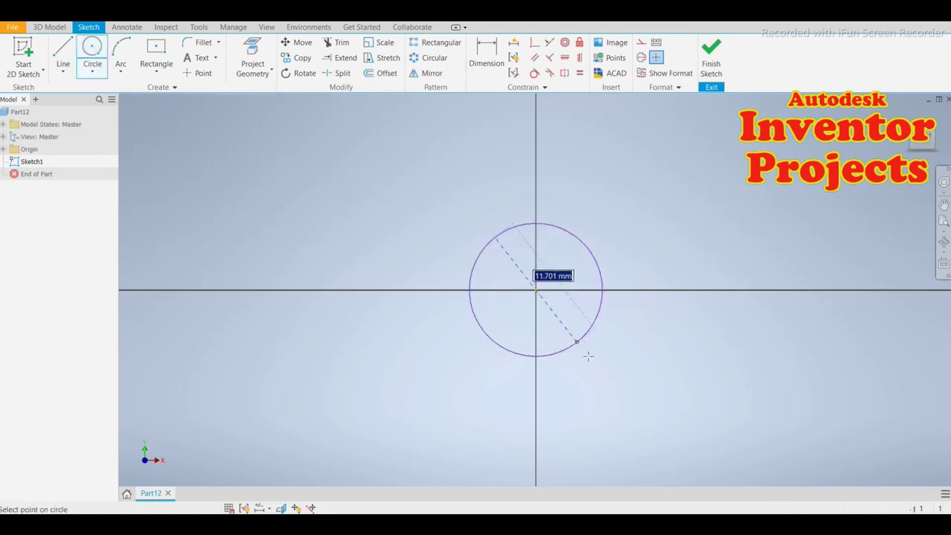
text(2)
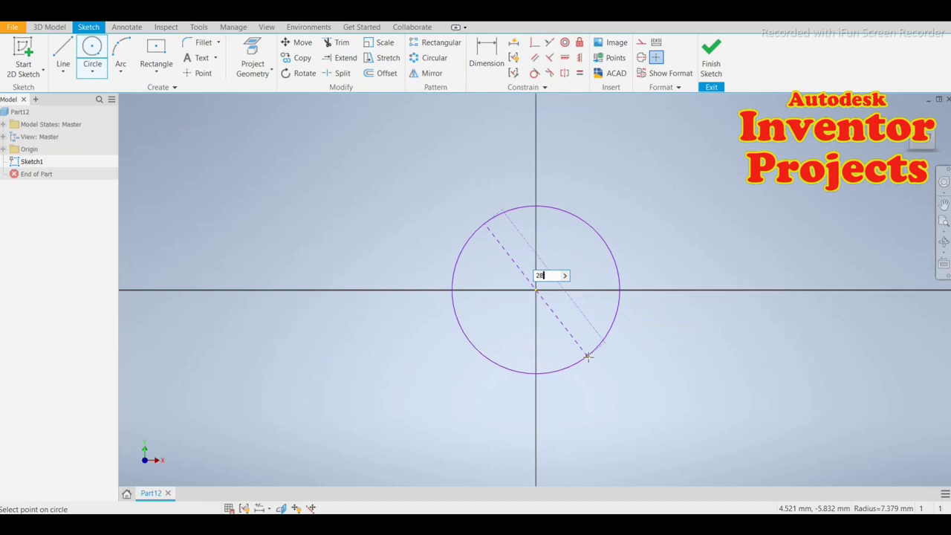
text(8)
scroll(587, 357, down, 4)
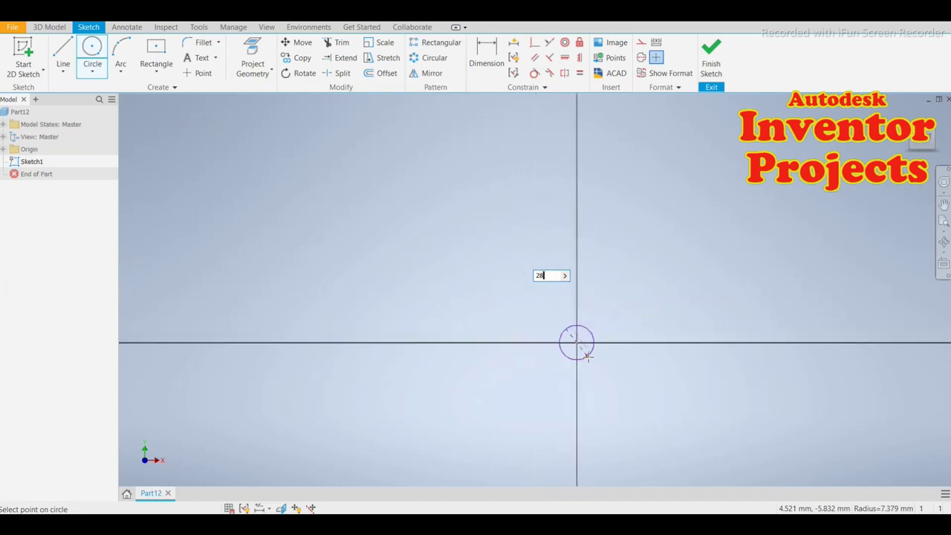
scroll(586, 357, up, 5)
key(Return)
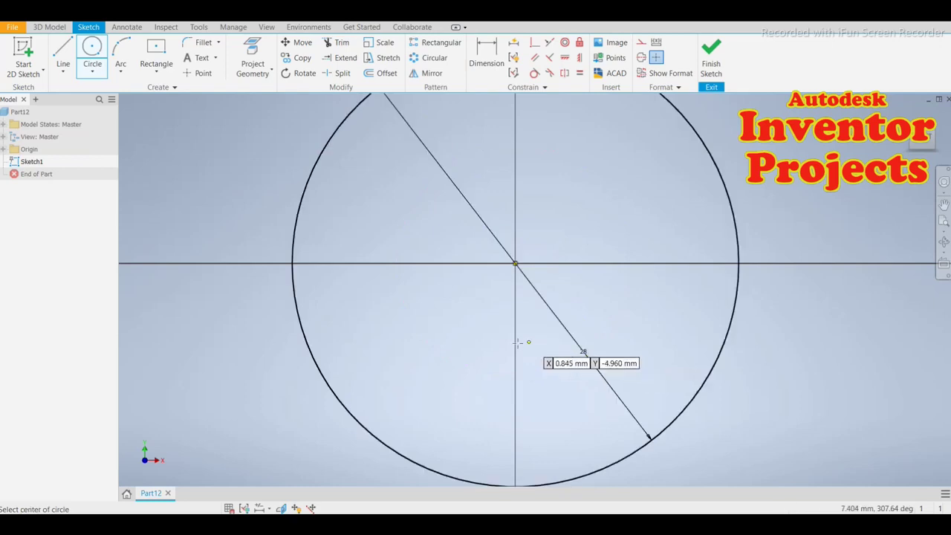
scroll(518, 343, down, 5)
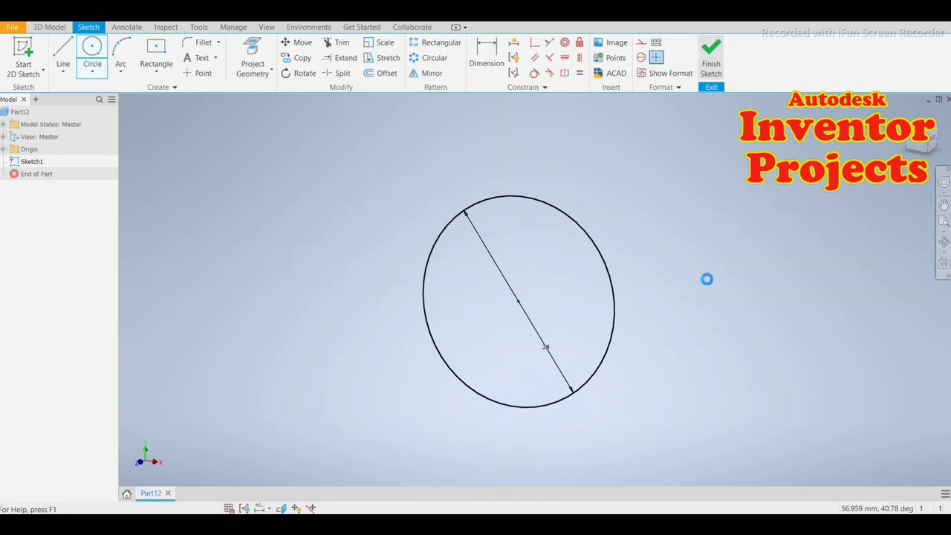
Extrude the circle 35 mm symmetrically about the sketch plane
scroll(542, 322, down, 3)
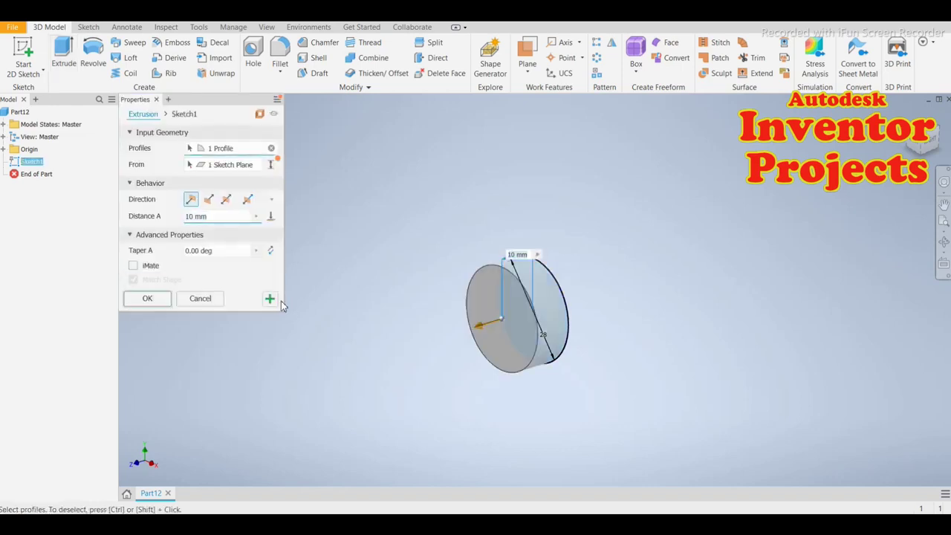
drag(197, 114, 45, 104)
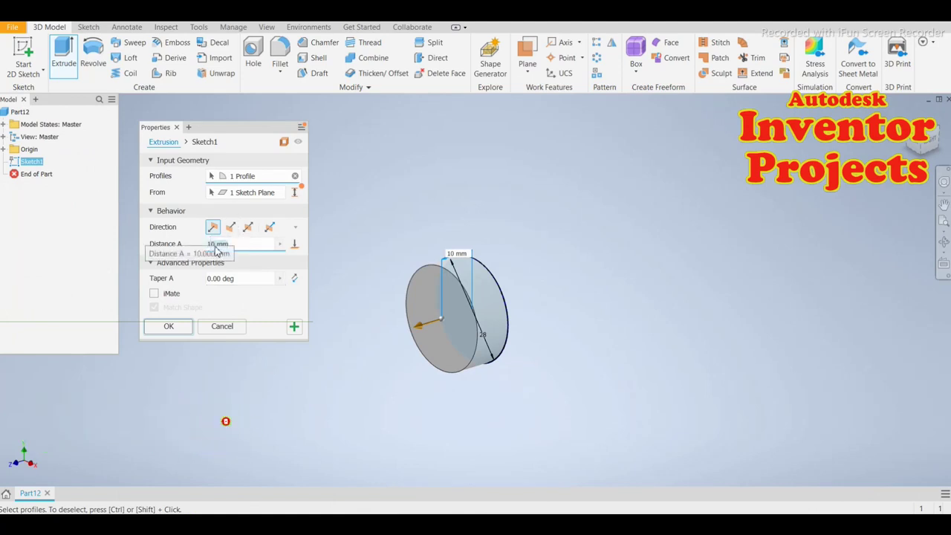
key(BackSpace)
key(BackSpace)
key(BackSpace)
text(35)
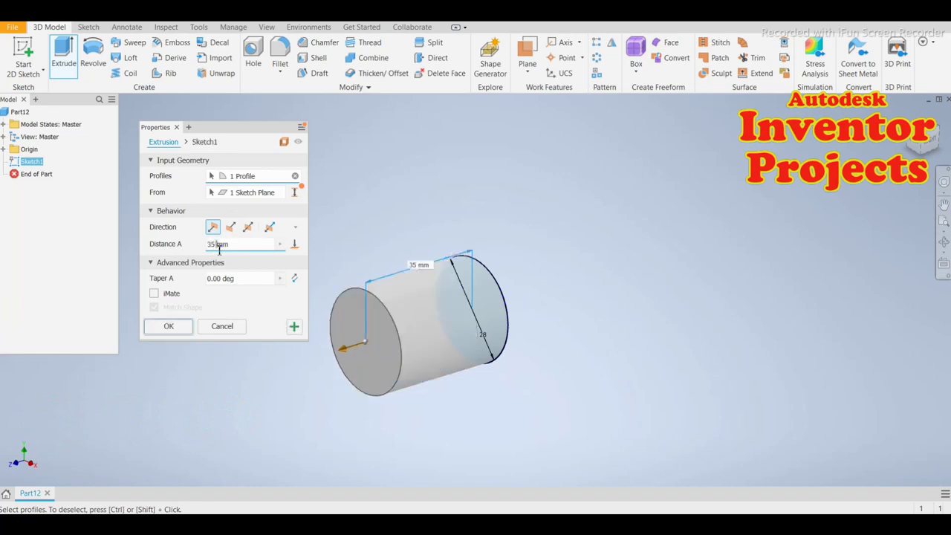
click(251, 234)
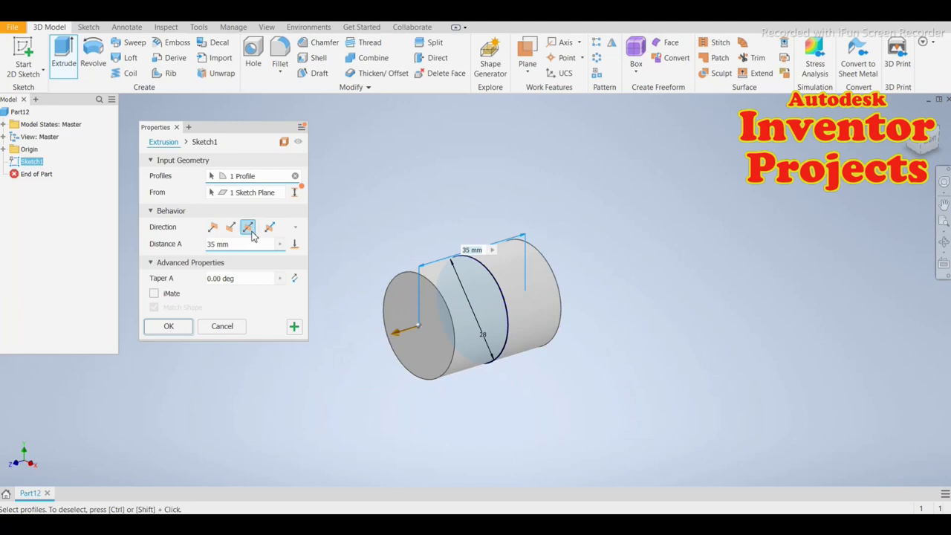
click(169, 326)
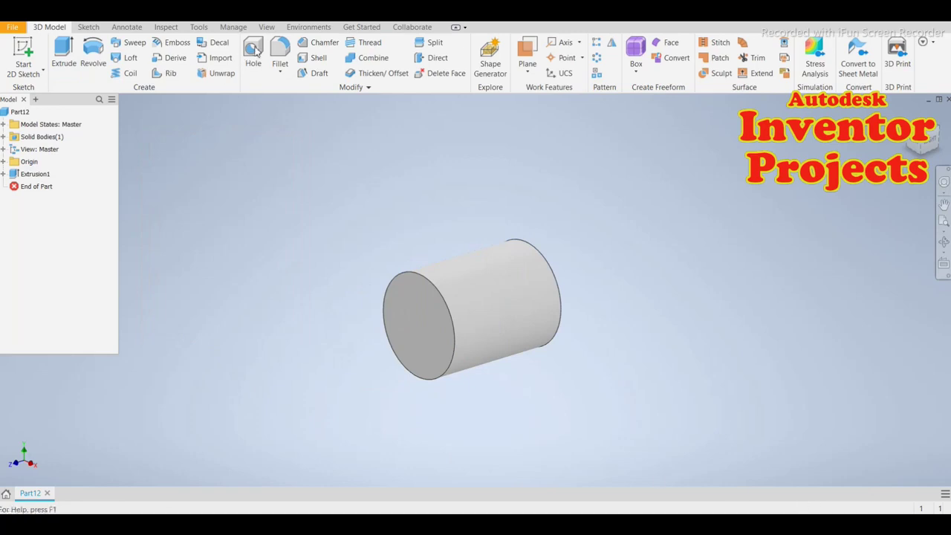
Apply the Brass - Satin appearance to the cylinder
click(312, 21)
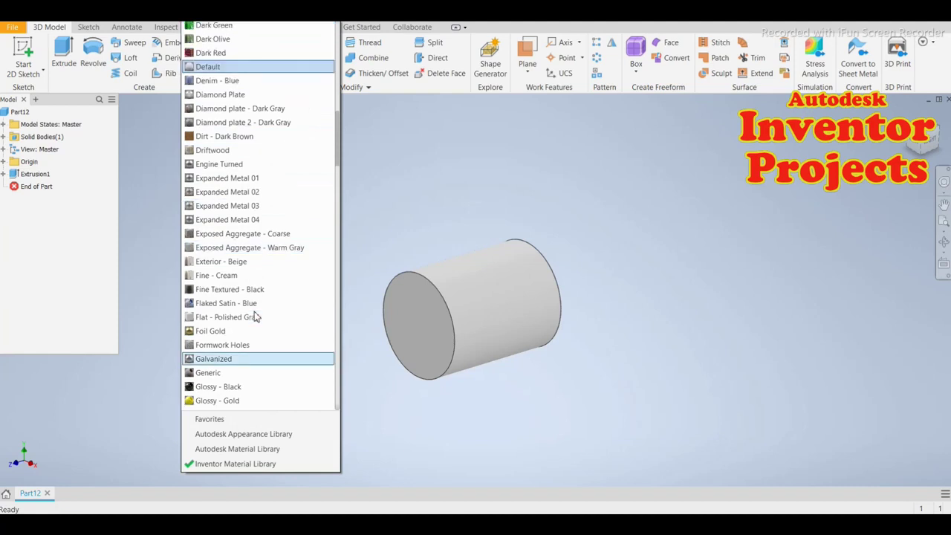
scroll(255, 317, up, 4)
scroll(255, 317, up, 3)
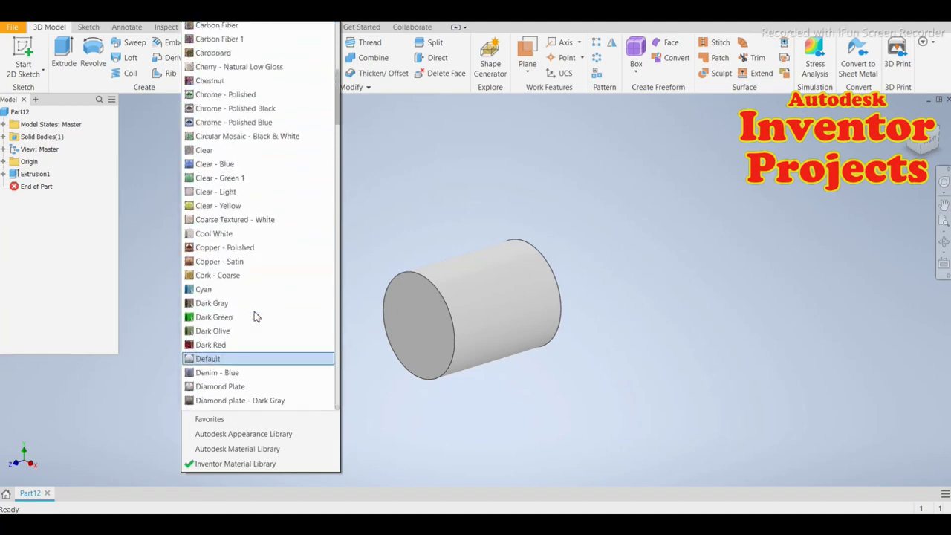
scroll(255, 321, up, 5)
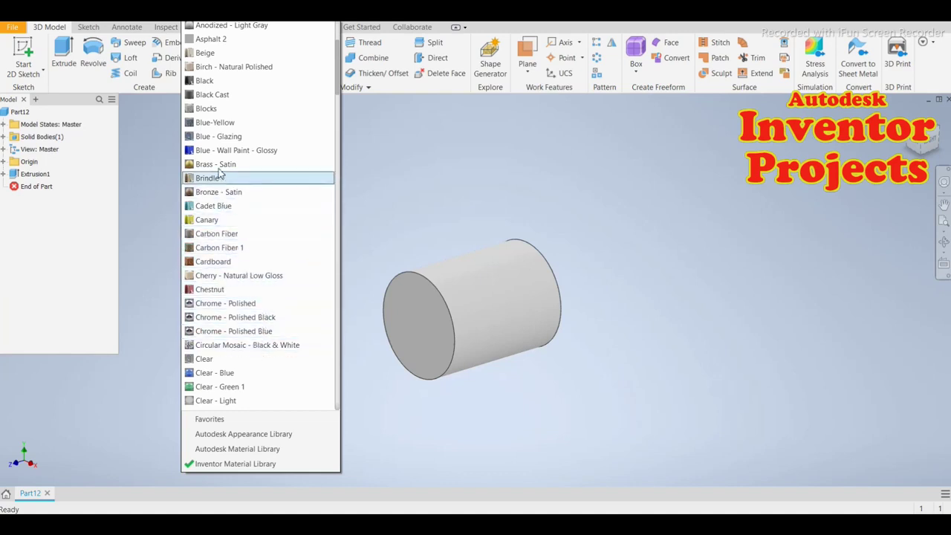
click(219, 169)
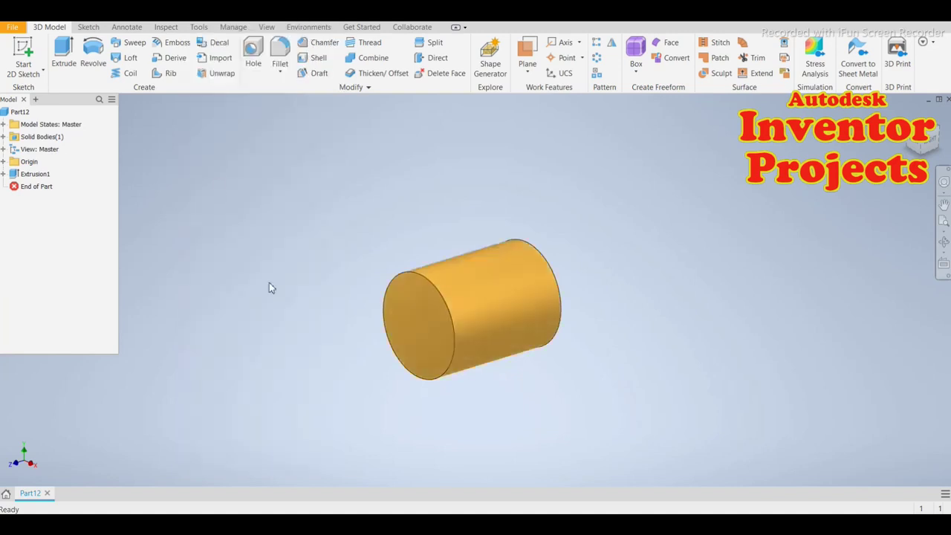
Sketch an 18 mm diameter circle centred on the cylinder's front end face and finish the sketch
click(418, 330)
click(494, 323)
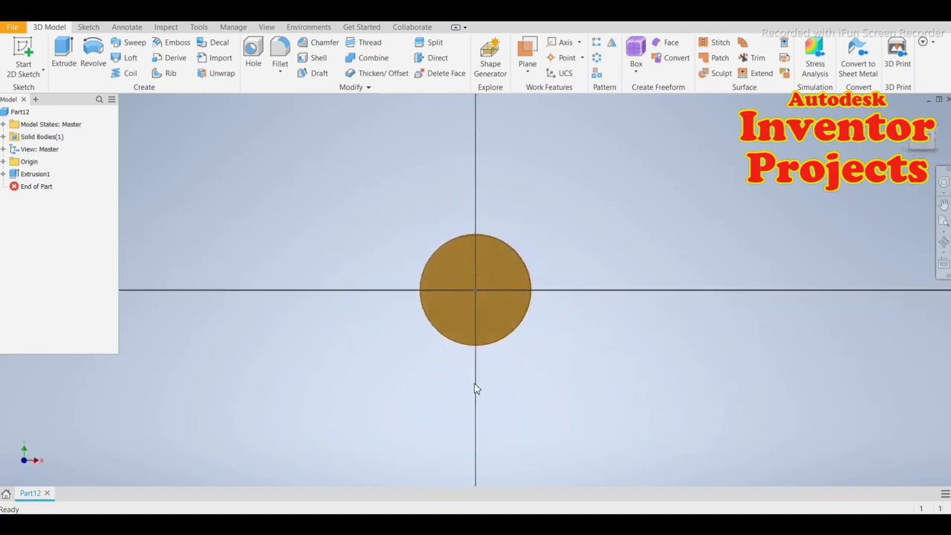
click(92, 49)
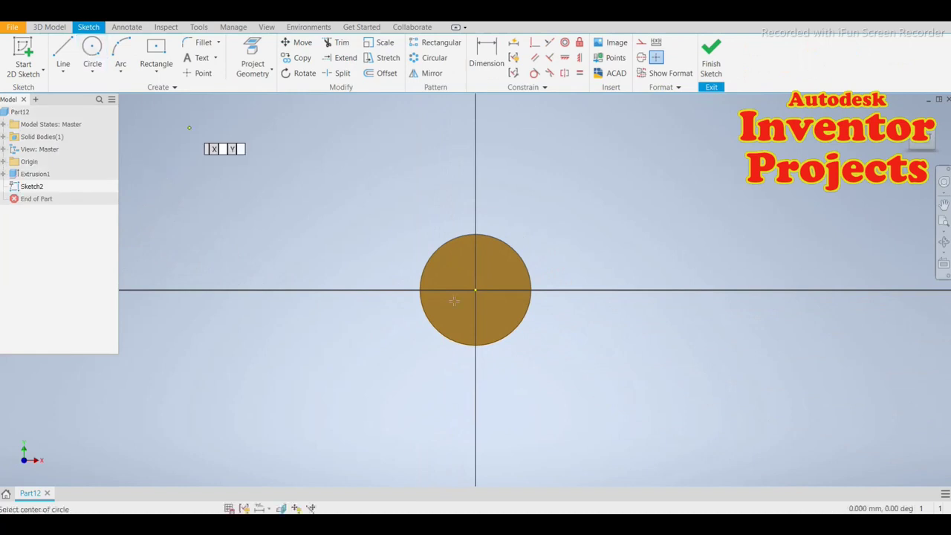
click(476, 289)
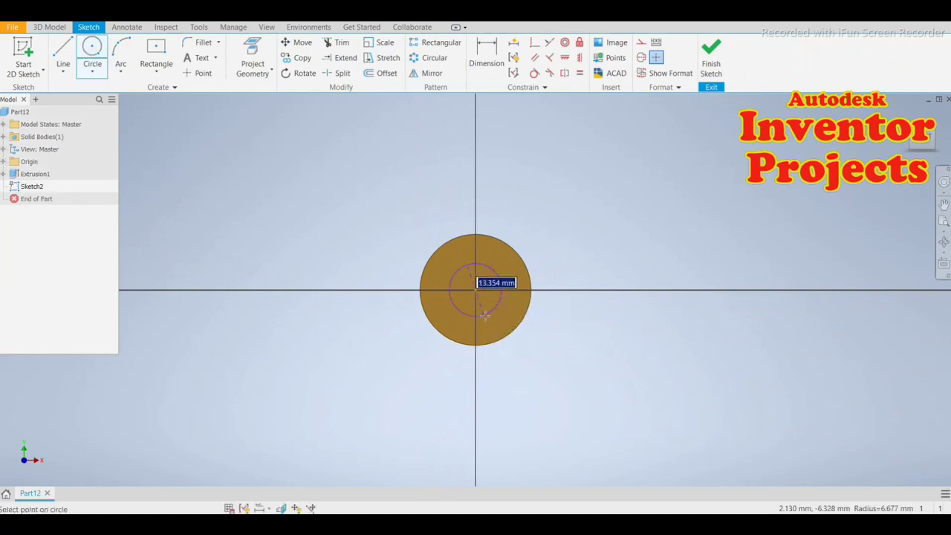
text(1)
text(000)
key(Return)
click(711, 56)
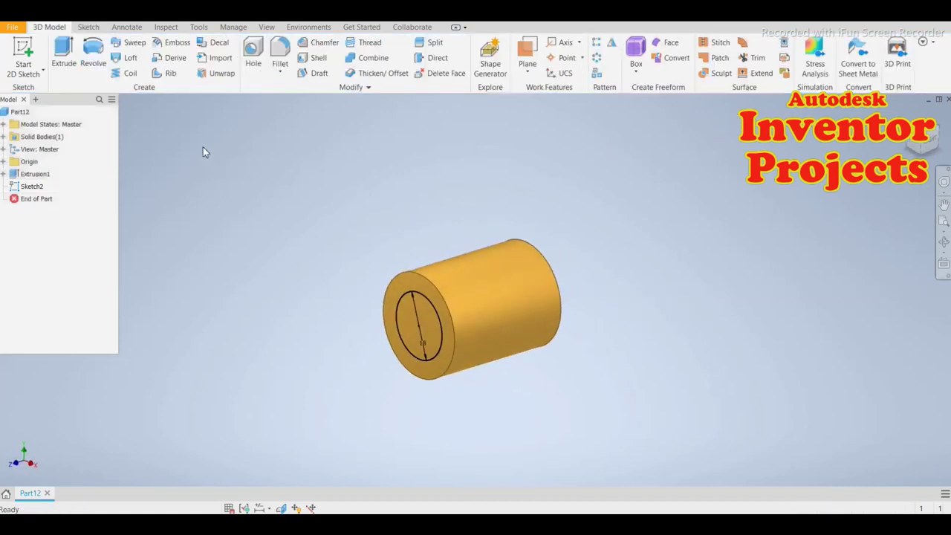
Cut the 18 mm circle through the whole cylinder with Extrude set to Through All
click(64, 54)
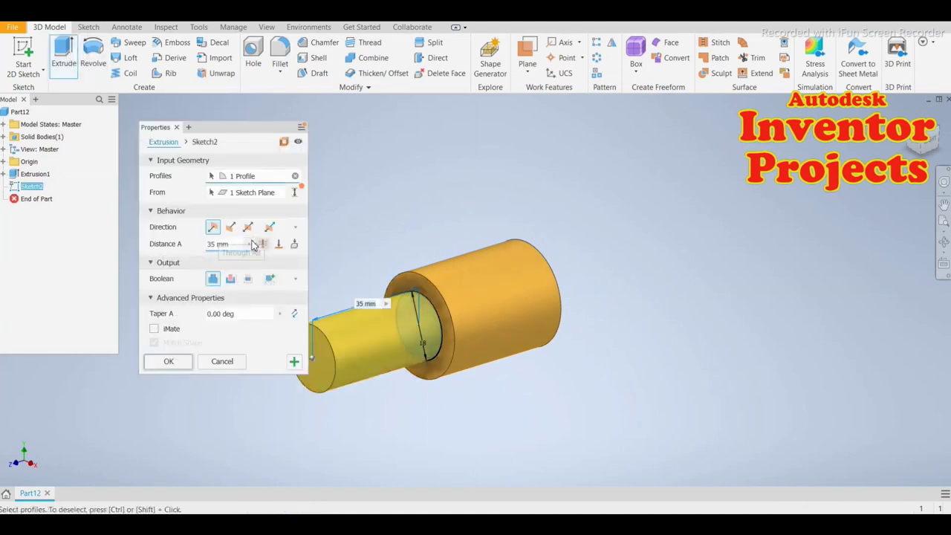
click(231, 280)
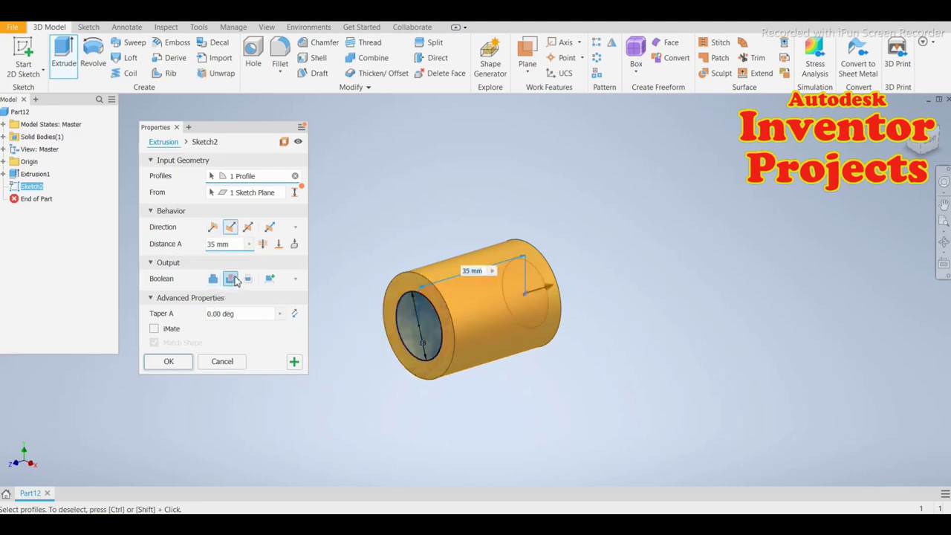
click(263, 244)
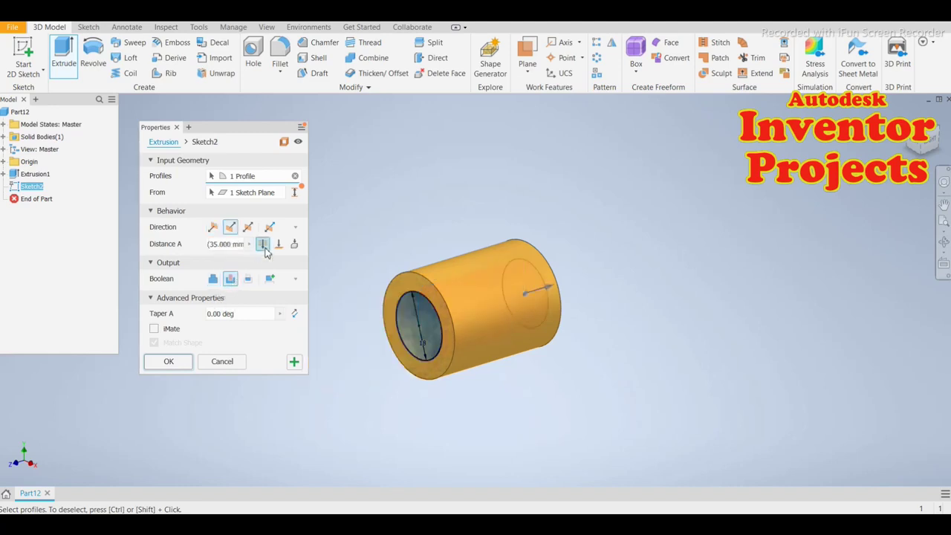
click(169, 361)
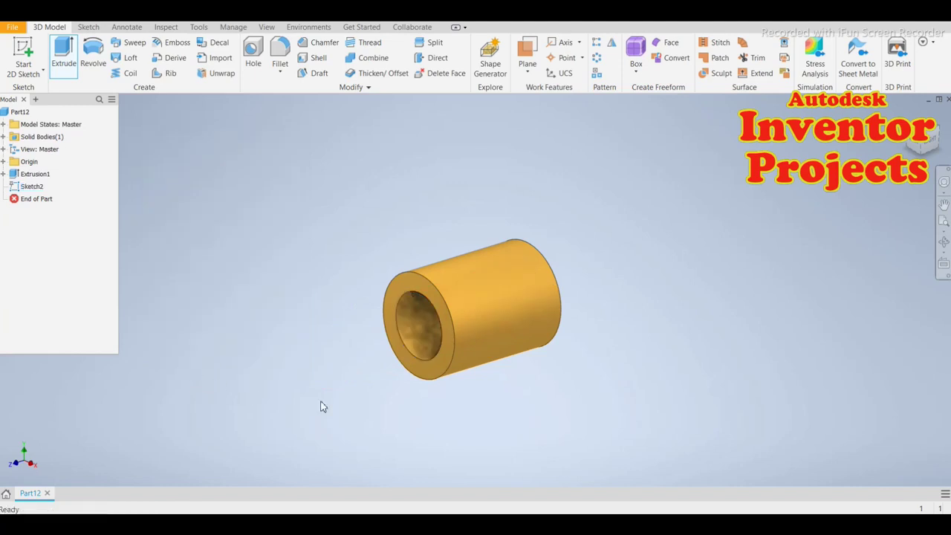
Sketch a 15 mm diameter circle on the YZ origin plane, centred on the vertical axis above the cylinder
shift+middle_drag(471, 408, 505, 412)
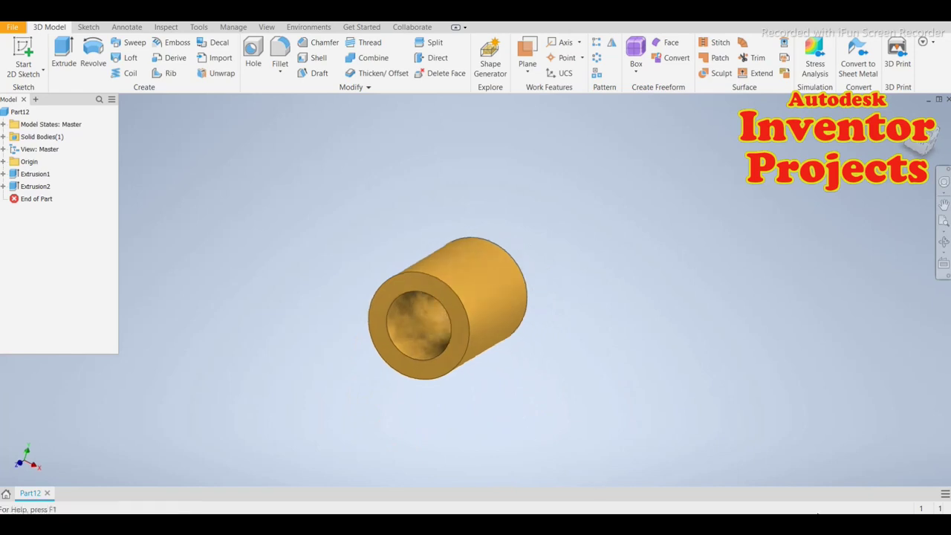
click(4, 162)
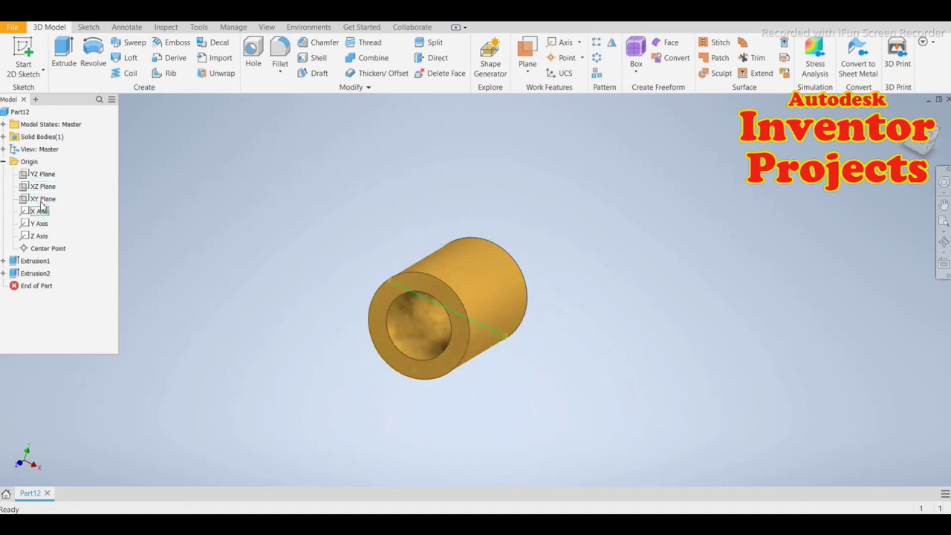
click(42, 174)
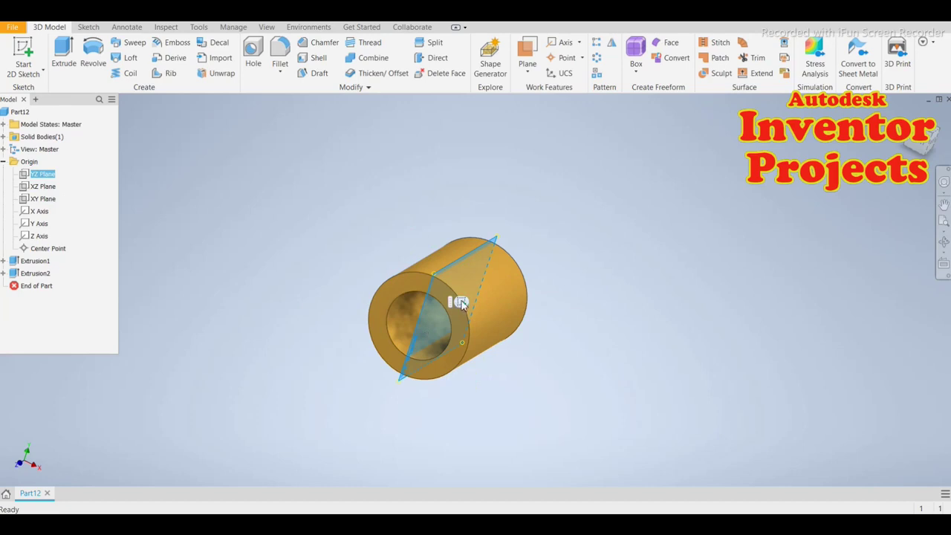
click(457, 331)
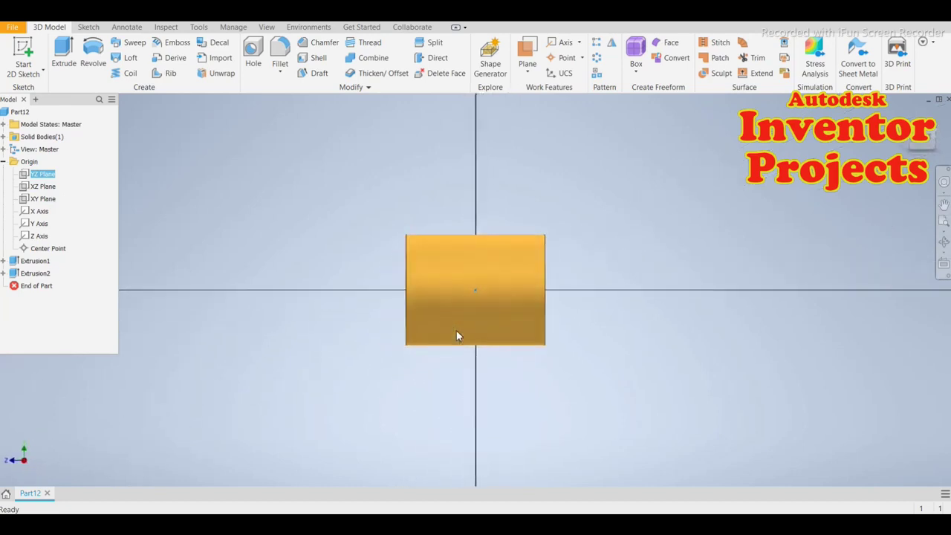
scroll(499, 256, down, 3)
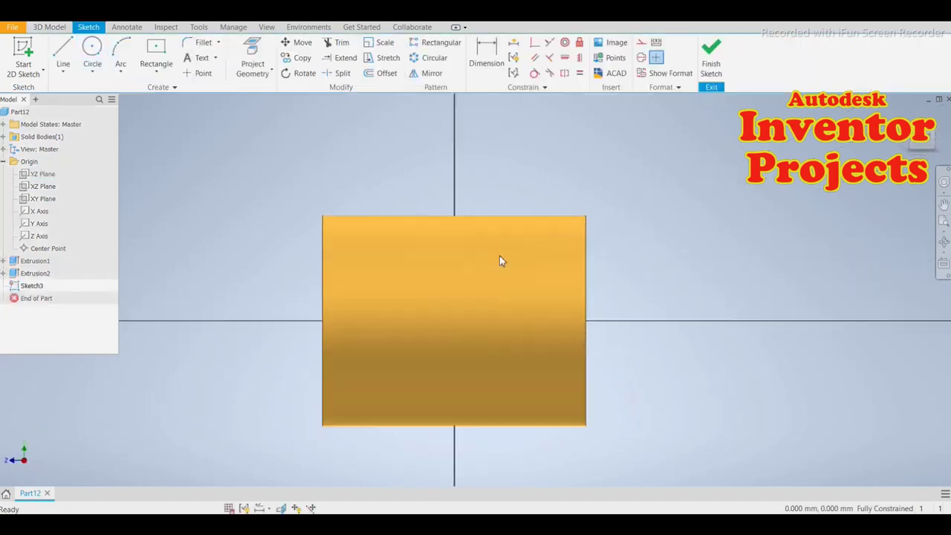
click(92, 52)
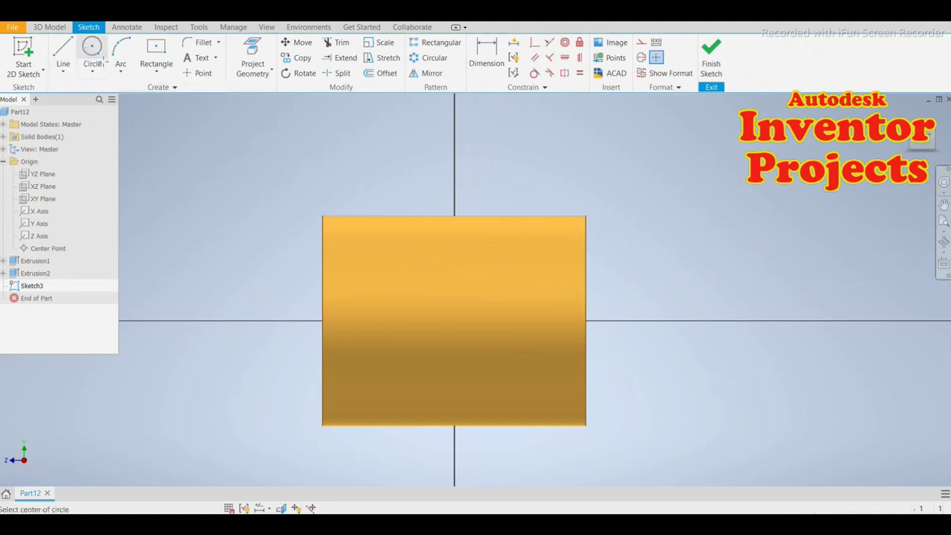
scroll(453, 215, up, 3)
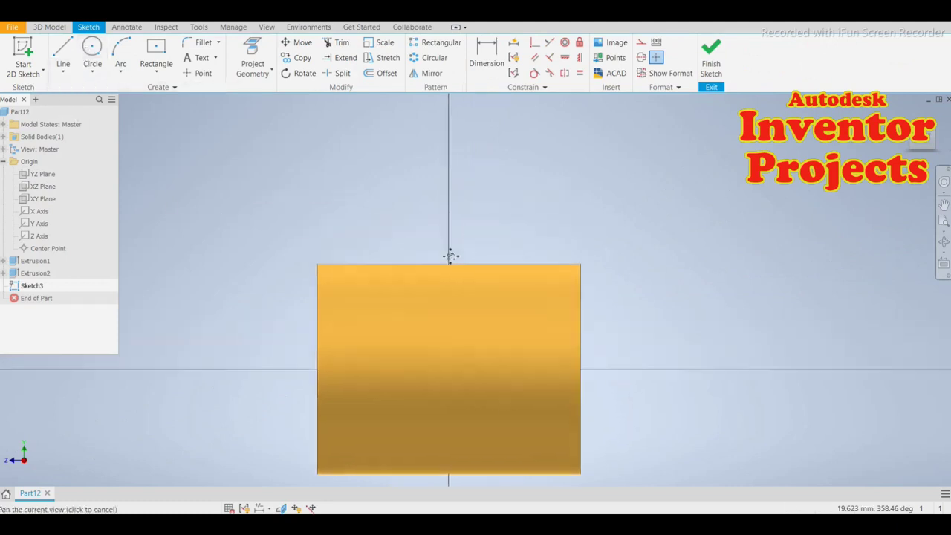
click(445, 212)
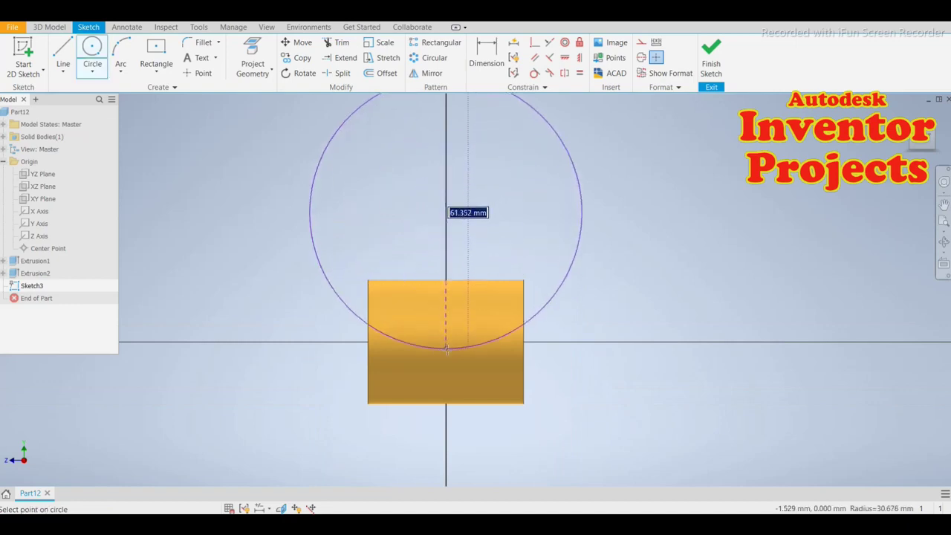
key(Escape)
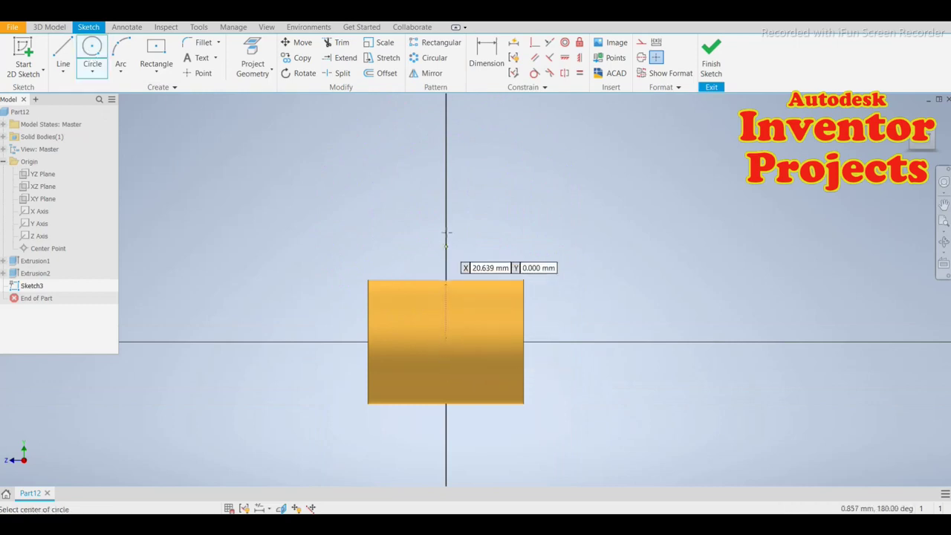
click(445, 201)
text(15)
key(Return)
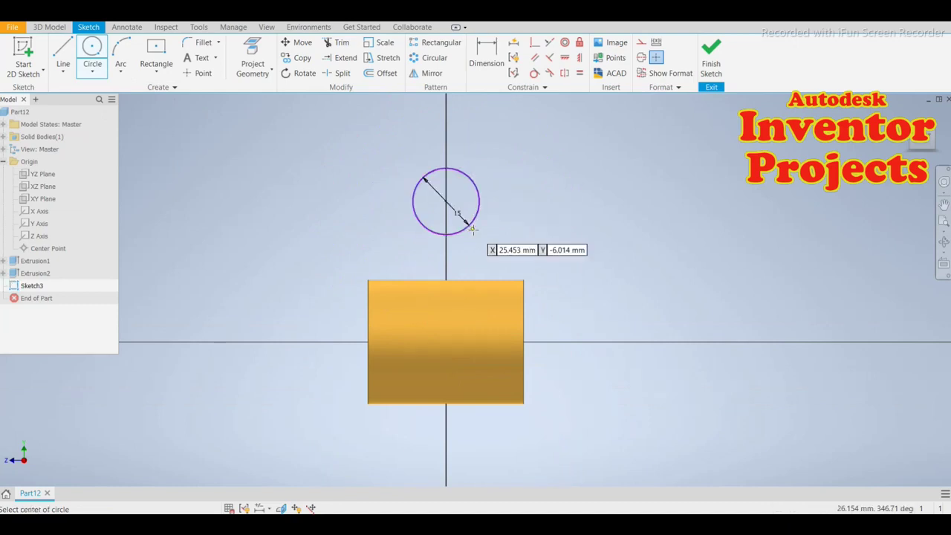
Dimension the circle's centre 26 mm above the origin point
click(486, 52)
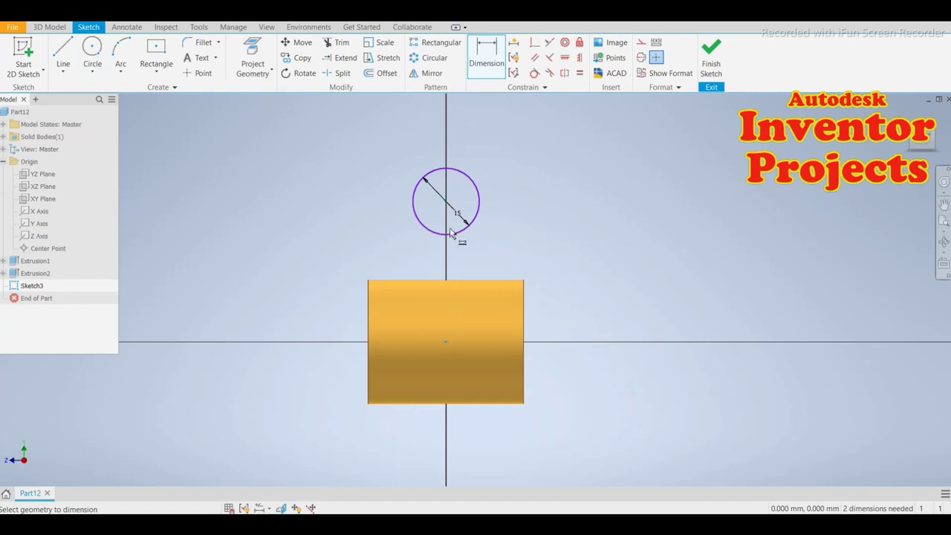
click(446, 202)
click(584, 272)
text(26)
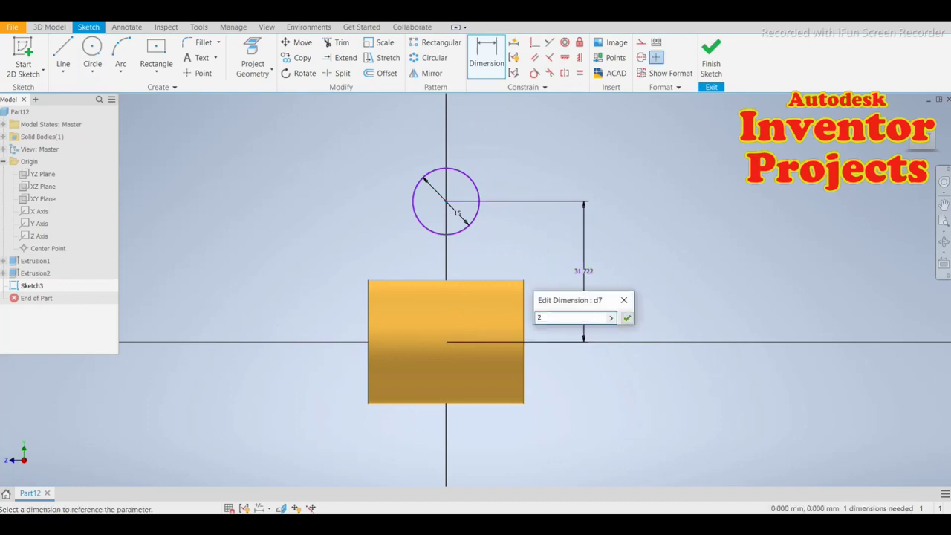
click(627, 317)
key(Escape)
Align the circle's centre with the origin using a horizontal constraint, and finish the sketch
key(d)
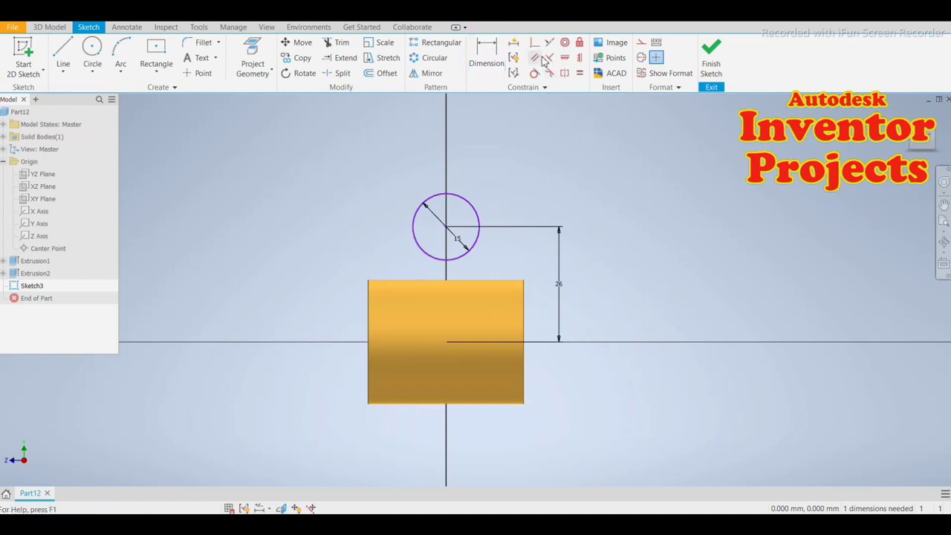
click(447, 229)
click(447, 342)
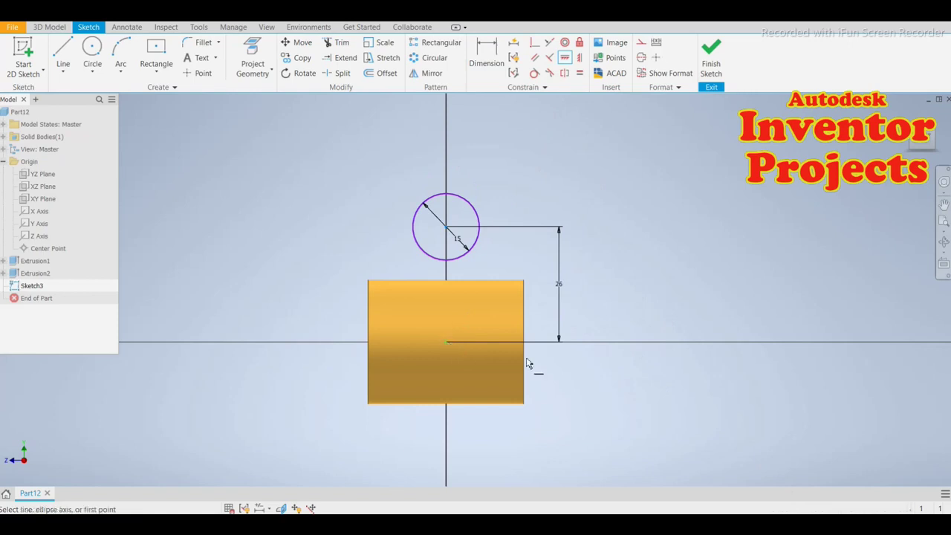
key(Escape)
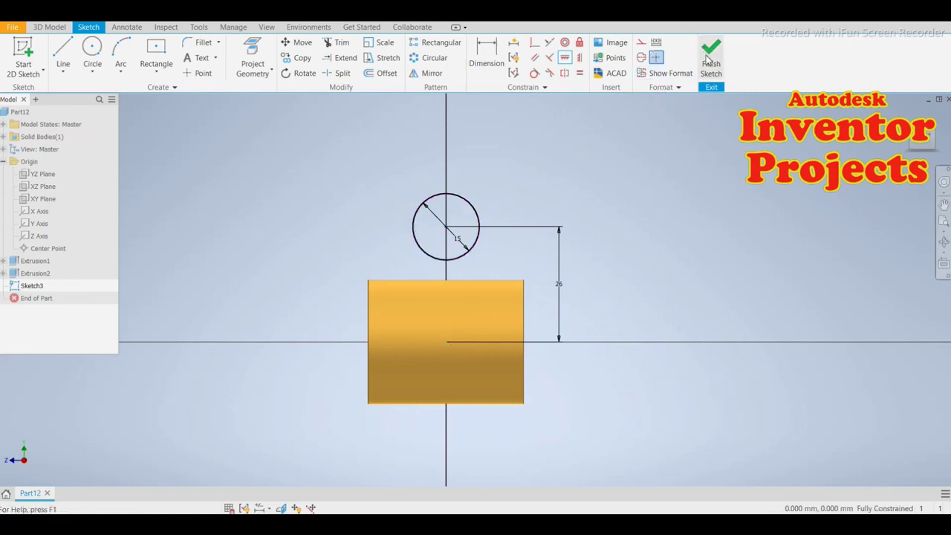
key(F6)
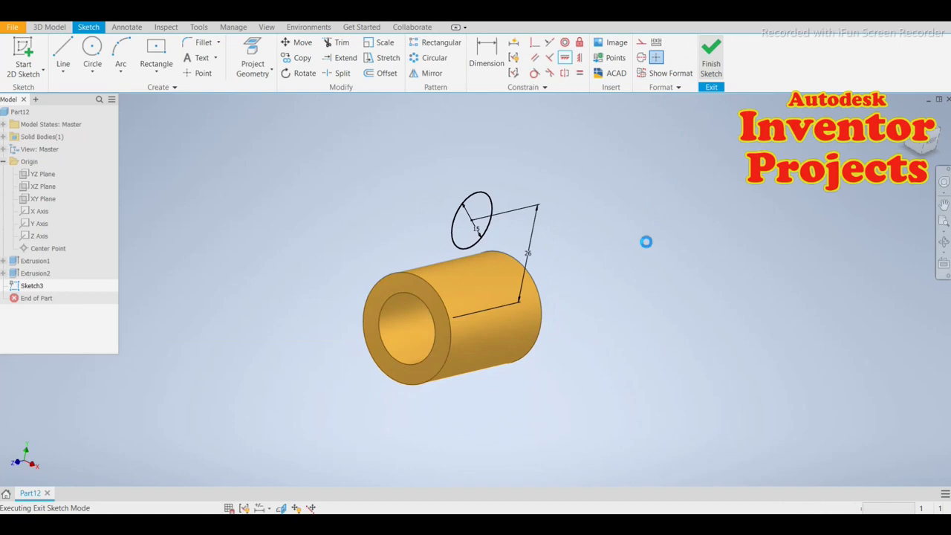
Extrude the 15 mm circle symmetrically to a total of 19 mm, joined to the existing body
click(64, 53)
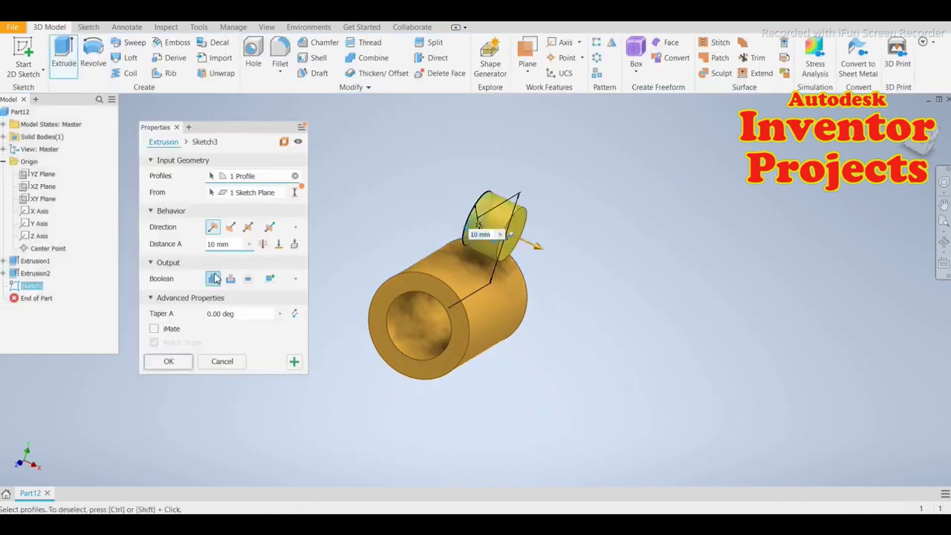
click(248, 227)
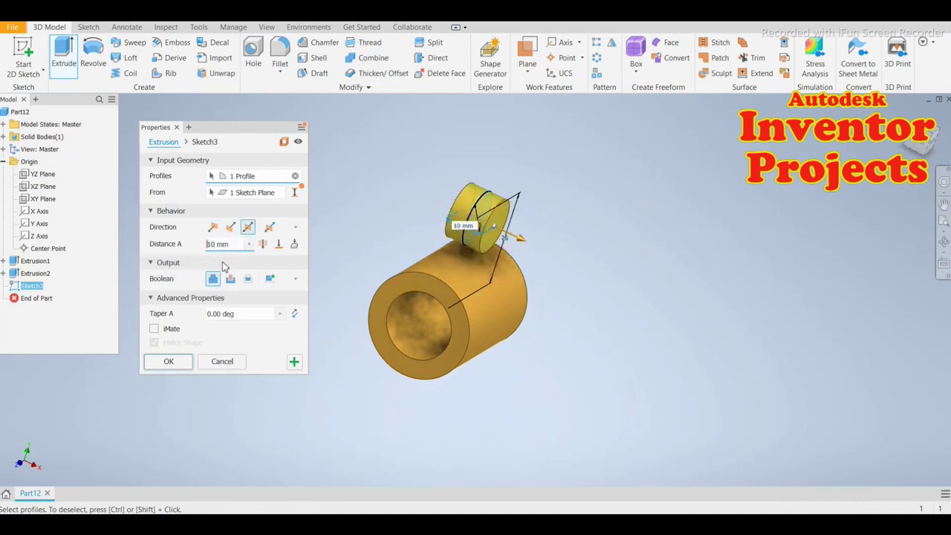
key(Delete)
text(1)
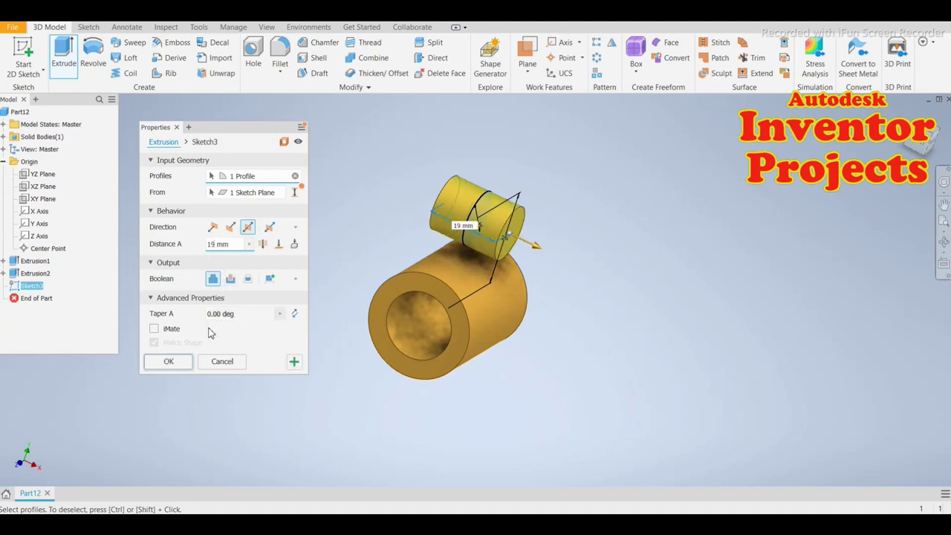
click(169, 361)
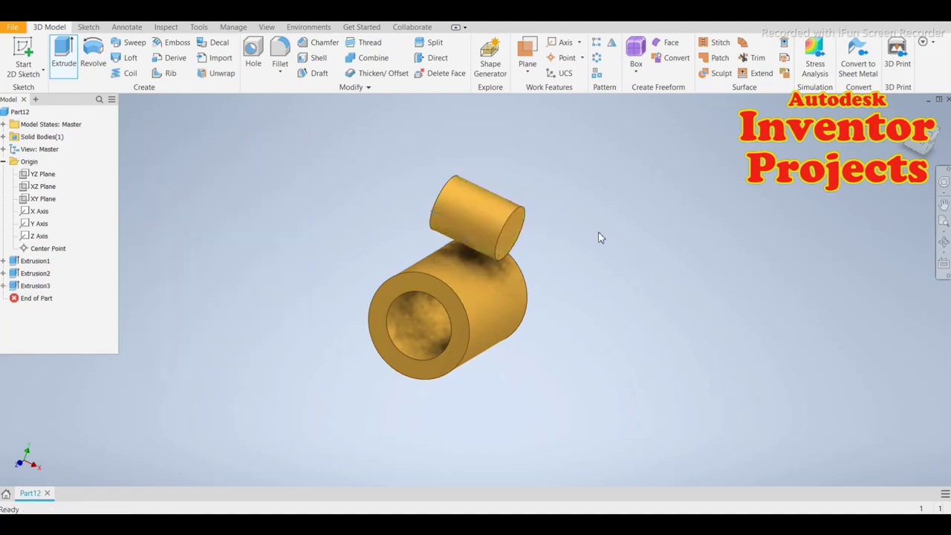
Sketch a smaller concentric circle on the end face of the upper cylinder and finish the sketch
key(F4)
drag(570, 260, 590, 246)
drag(571, 264, 545, 265)
key(Escape)
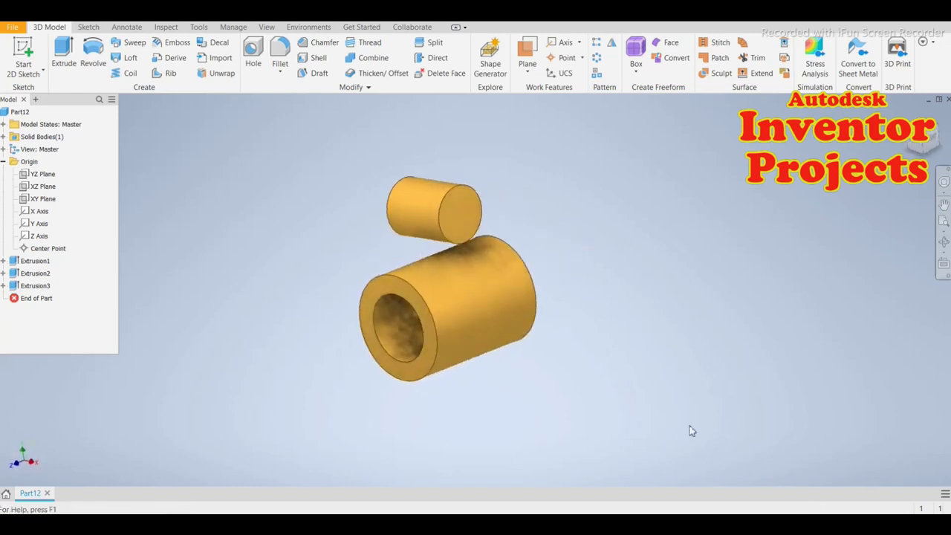
click(450, 214)
click(527, 211)
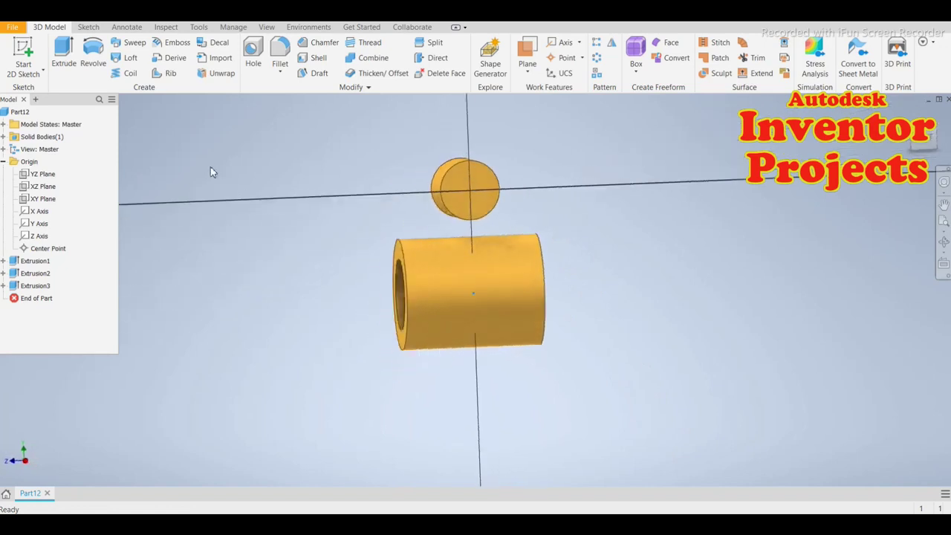
key(c)
click(475, 186)
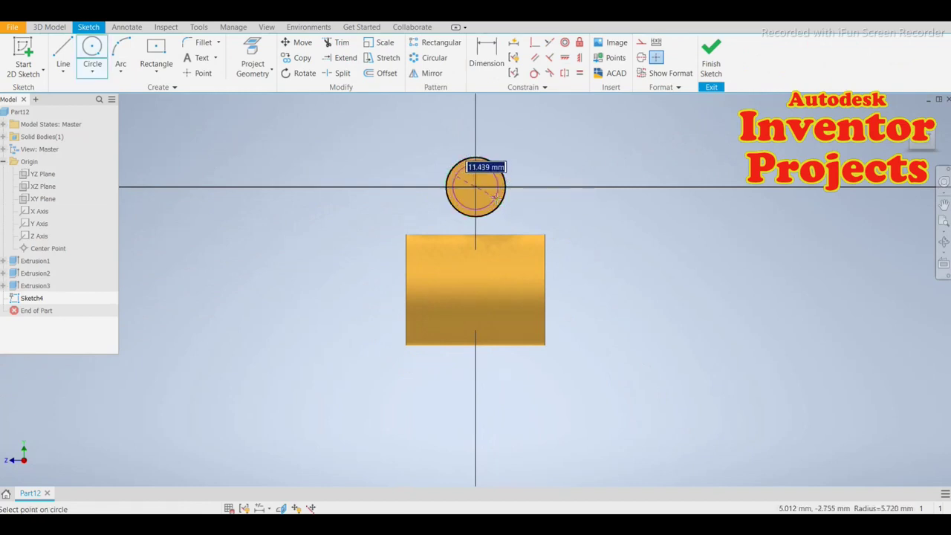
click(493, 196)
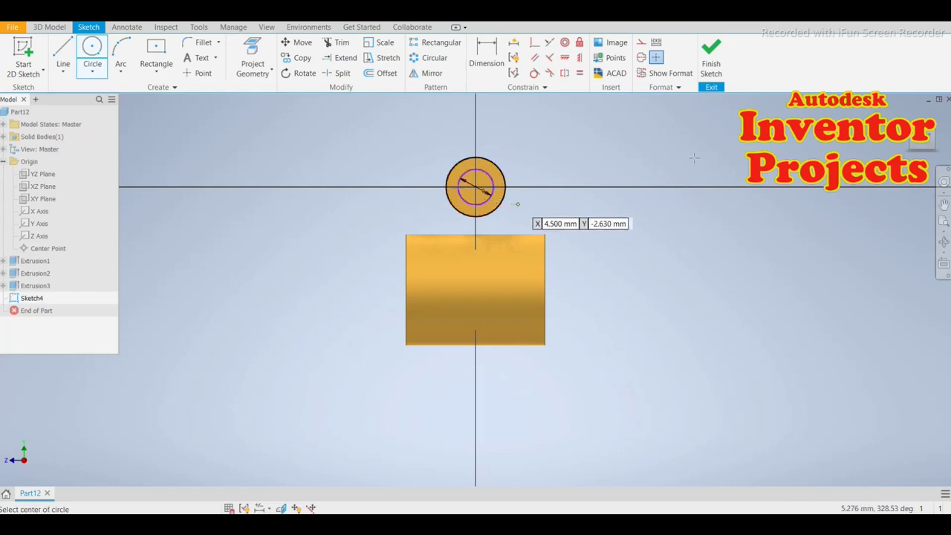
click(710, 68)
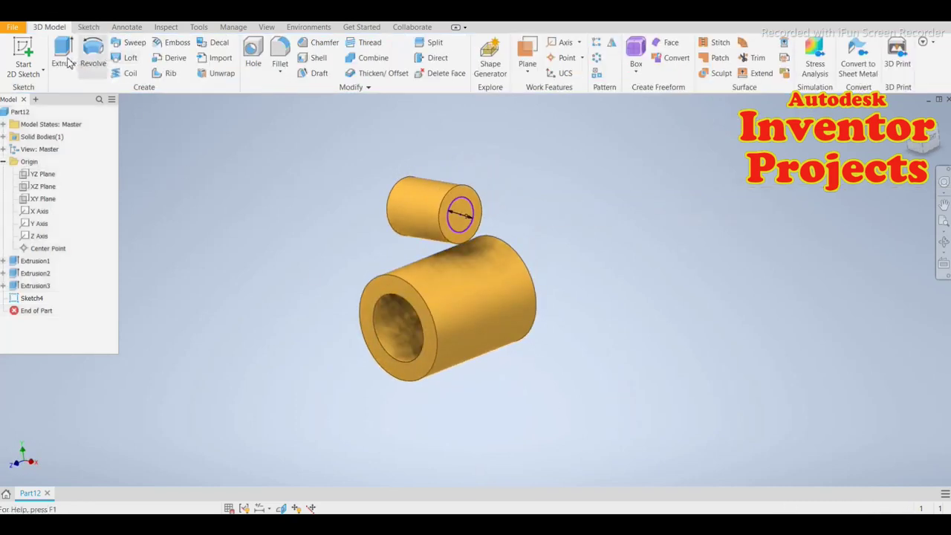
Cut the concentric circle through the upper cylinder with Extrude set to Through All
click(65, 53)
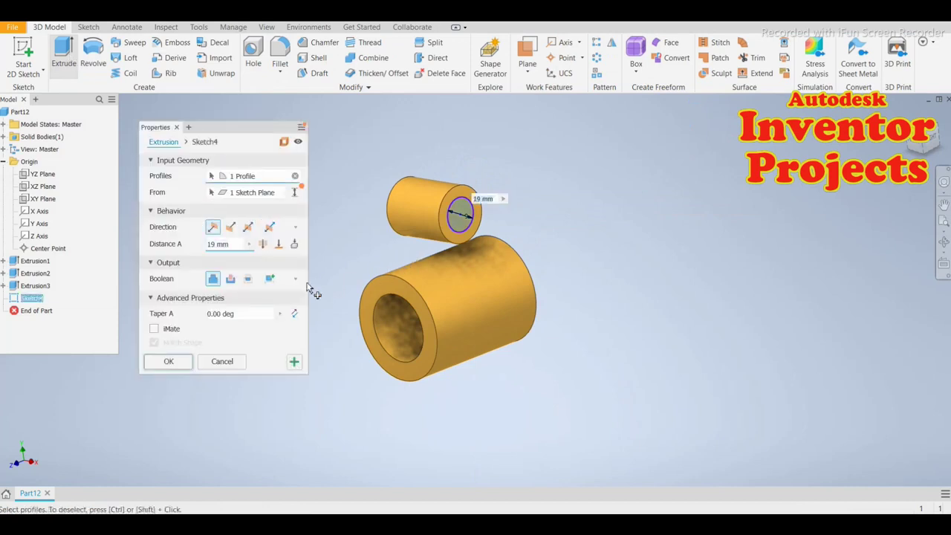
click(230, 280)
click(262, 244)
click(168, 361)
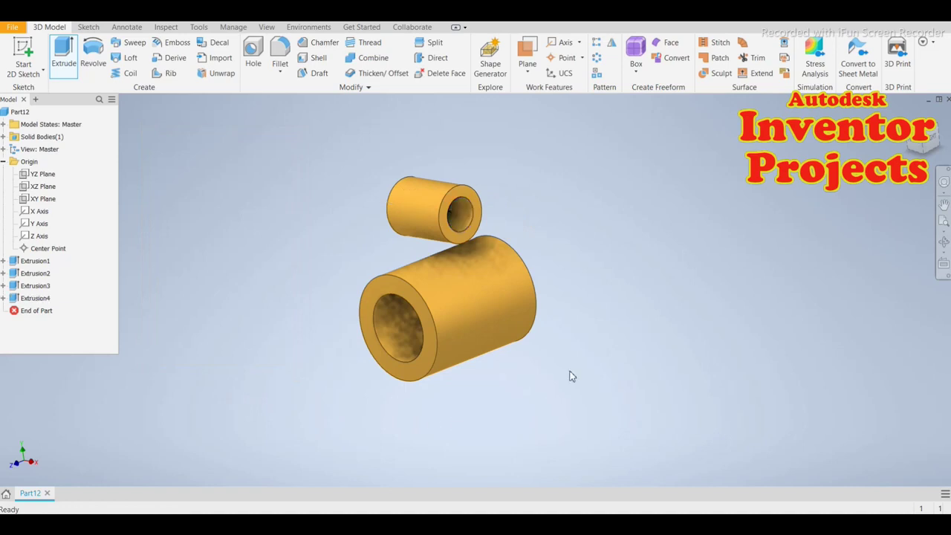
Start a sketch on the YZ origin plane and project the outer circle of the upper cylinder into it
mouse_move(548, 258)
shift+middle_down()
mouse_move(701, 307)
mouse_move(537, 258)
shift+middle_up()
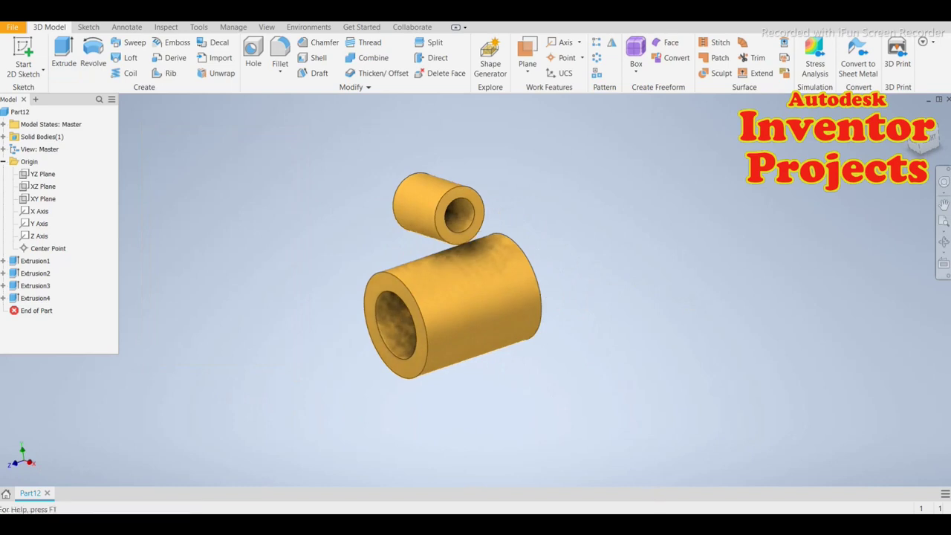
click(40, 175)
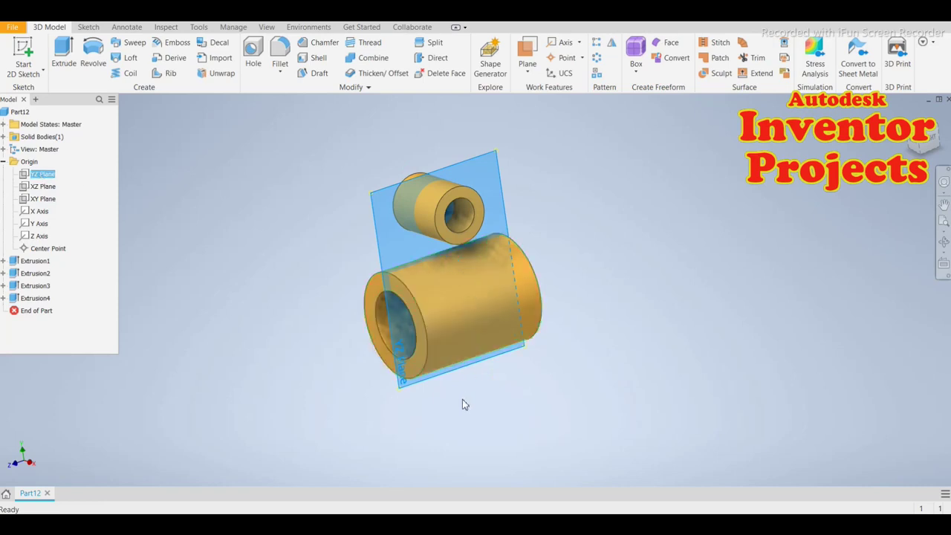
key(Page_Up)
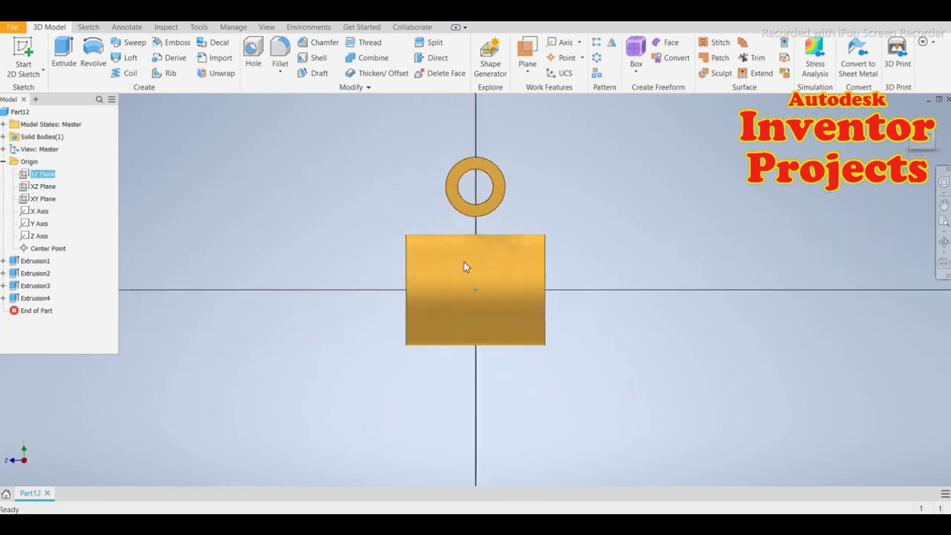
key(s)
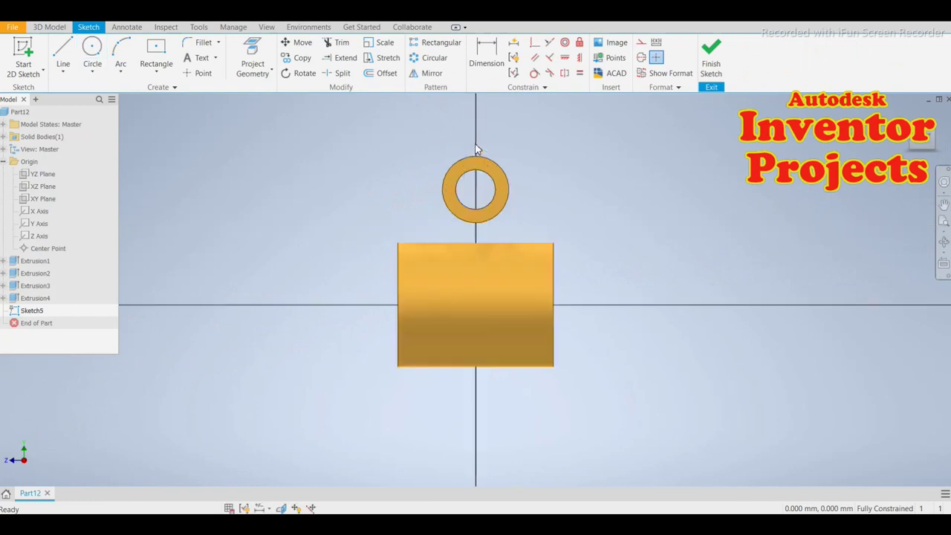
scroll(476, 148, up, 3)
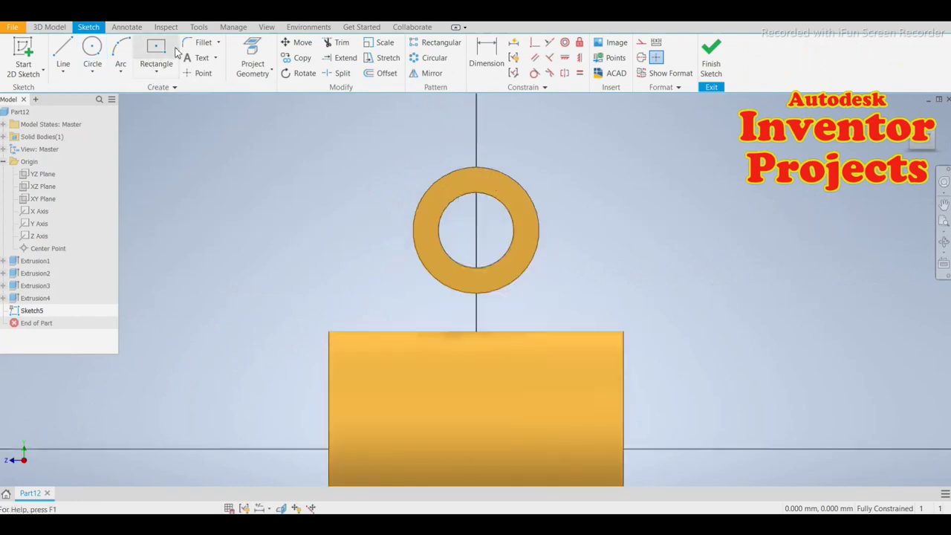
click(253, 54)
click(424, 198)
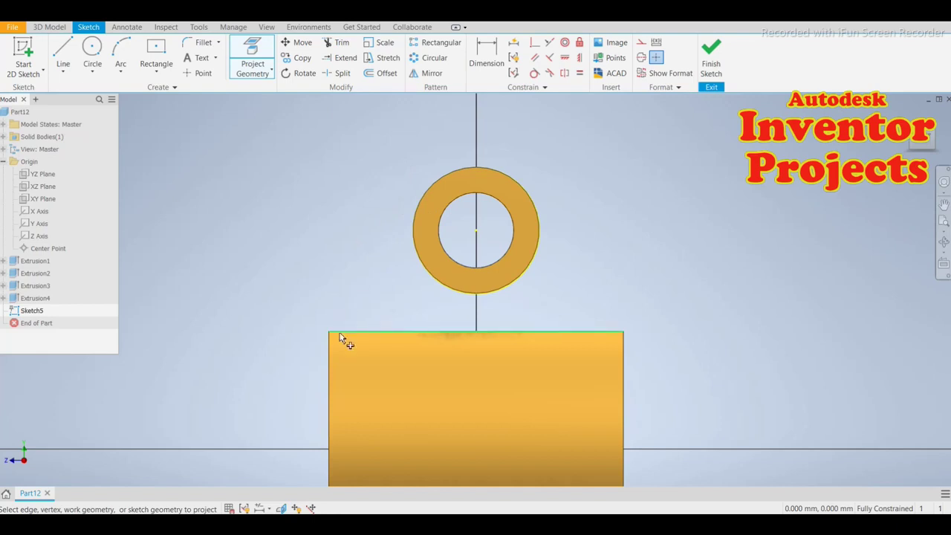
click(257, 75)
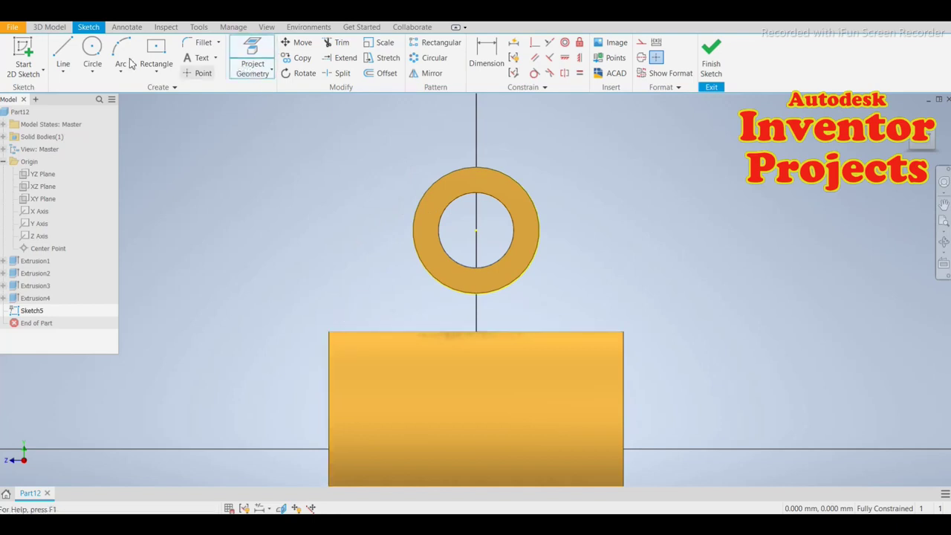
Draw two slanted lines from the large cylinder's upper corners to the opposite sides of the upper cylinder's outer circle
click(64, 49)
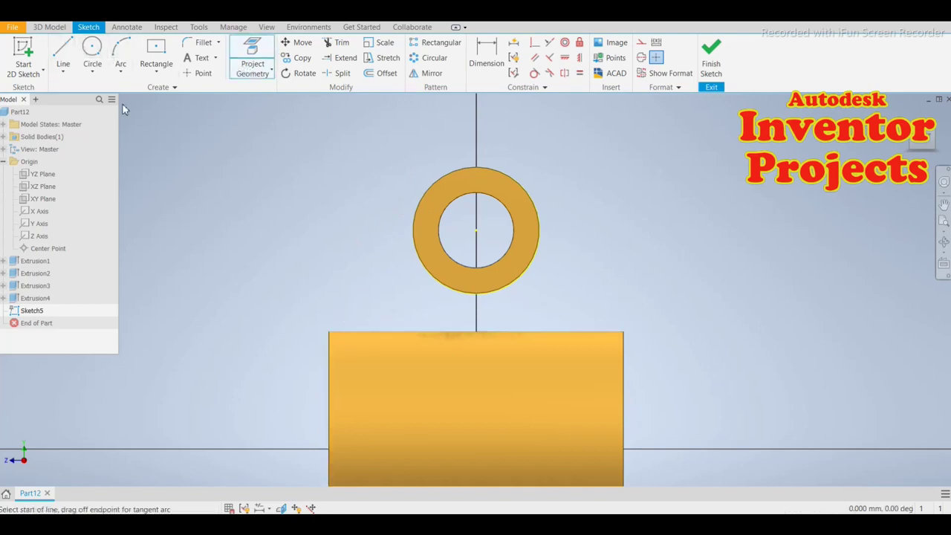
click(329, 332)
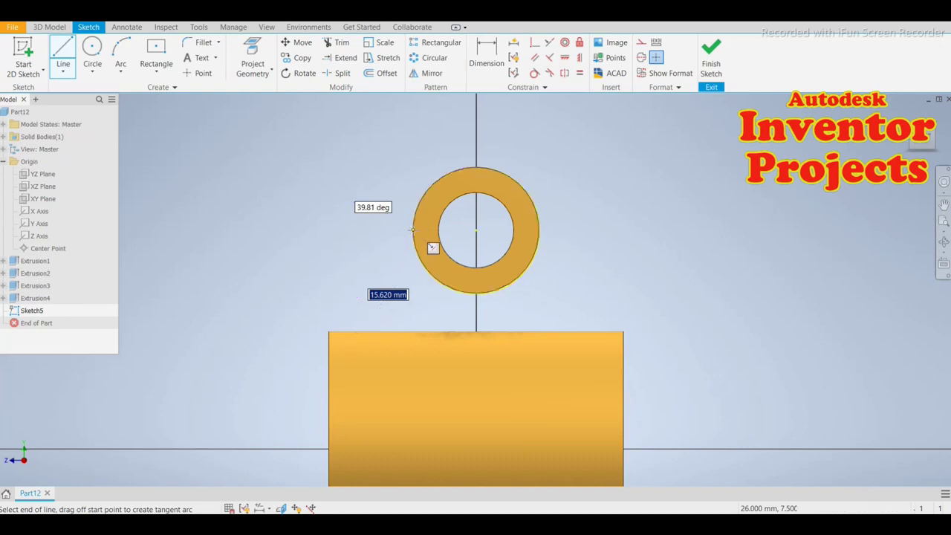
double_click(413, 230)
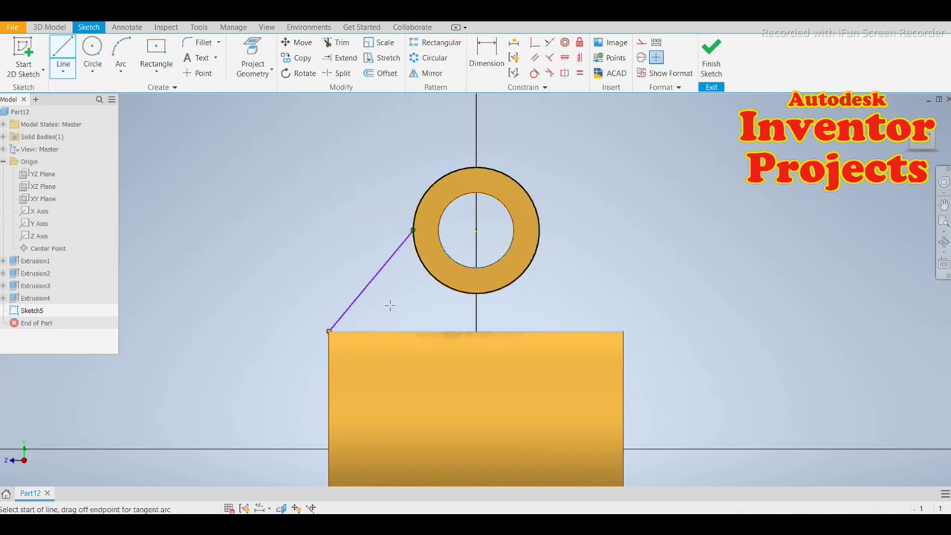
click(329, 331)
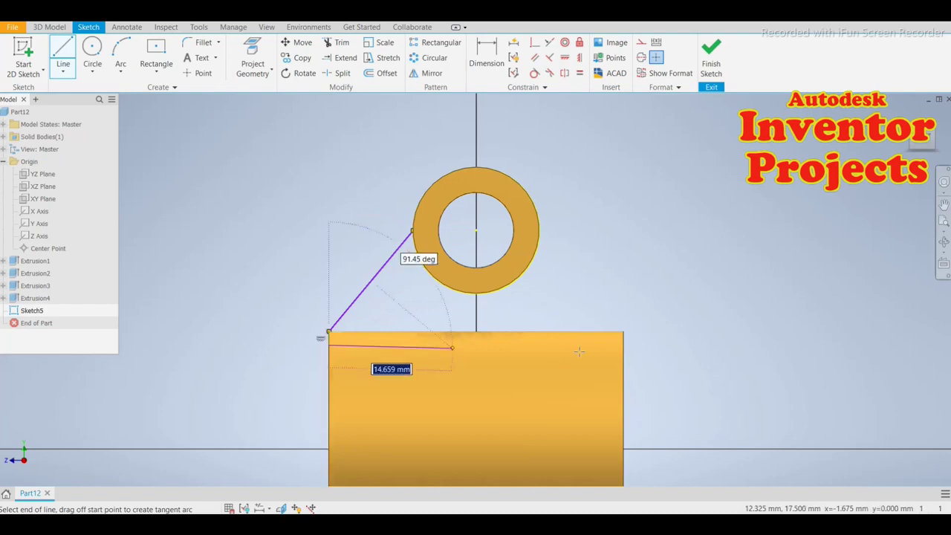
key(Escape)
click(623, 331)
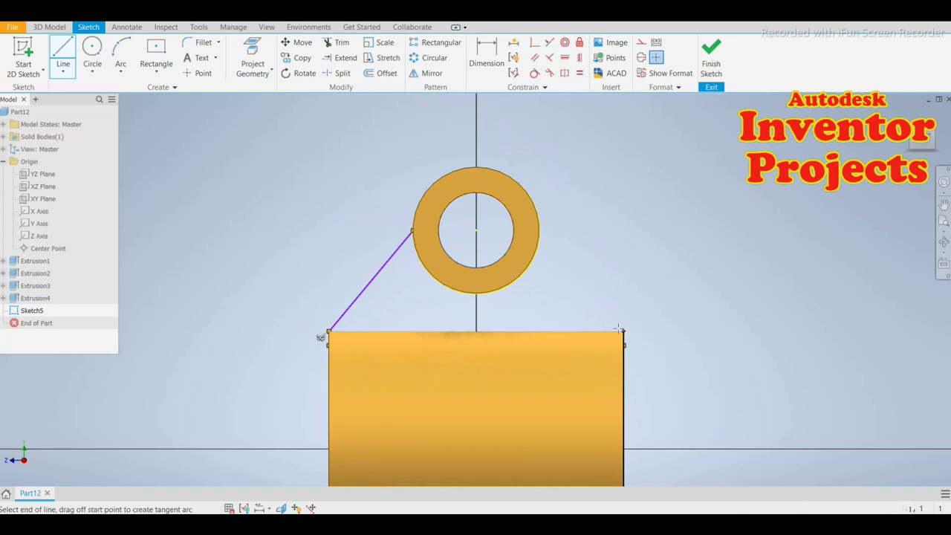
click(542, 229)
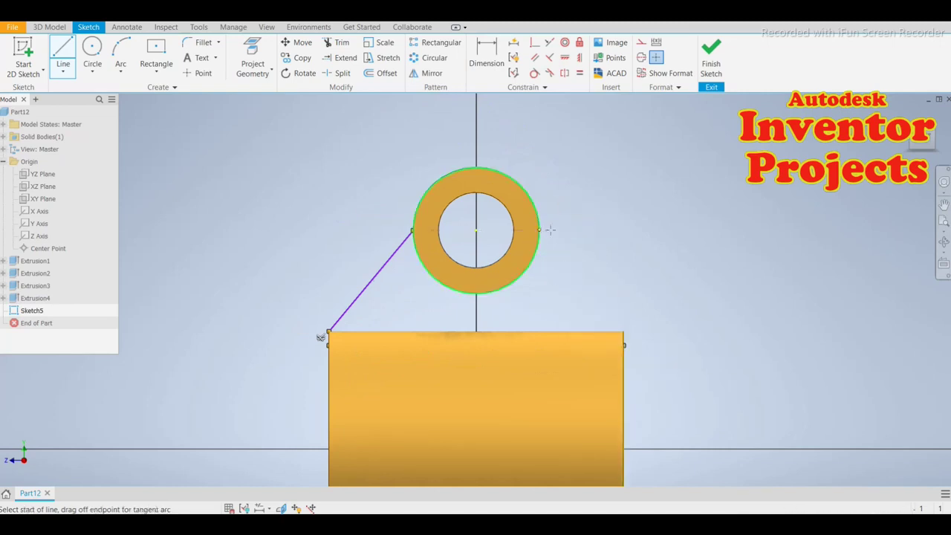
key(Escape)
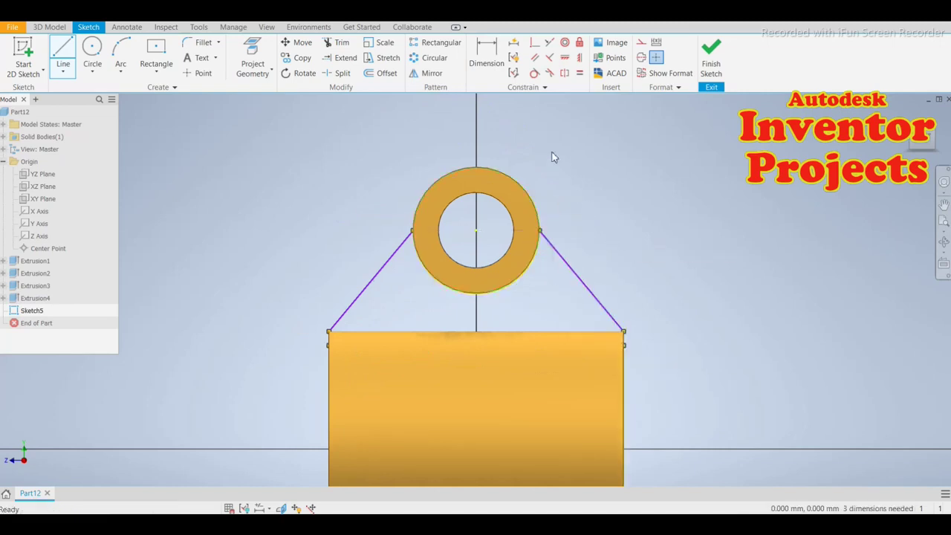
Make both slanted lines tangent to the projected outer circle of the upper cylinder
click(534, 72)
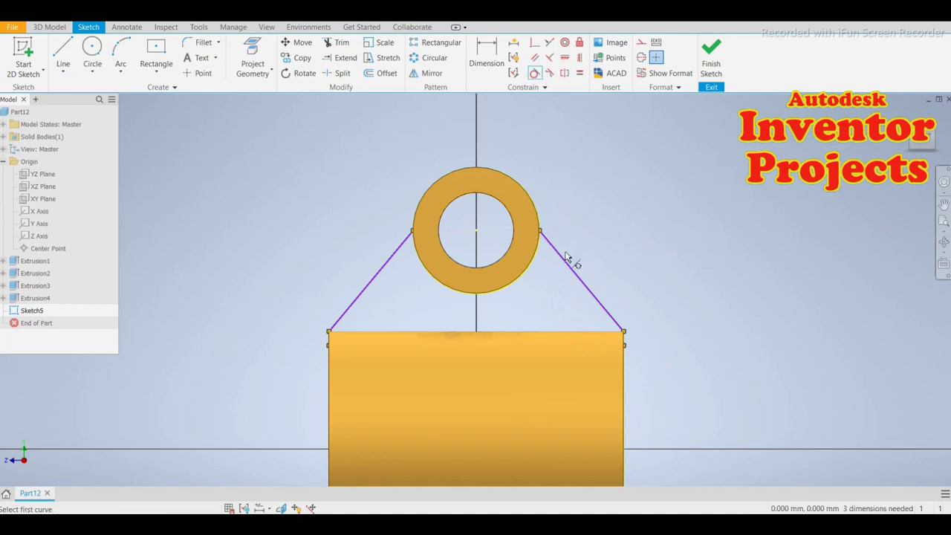
click(563, 255)
click(539, 219)
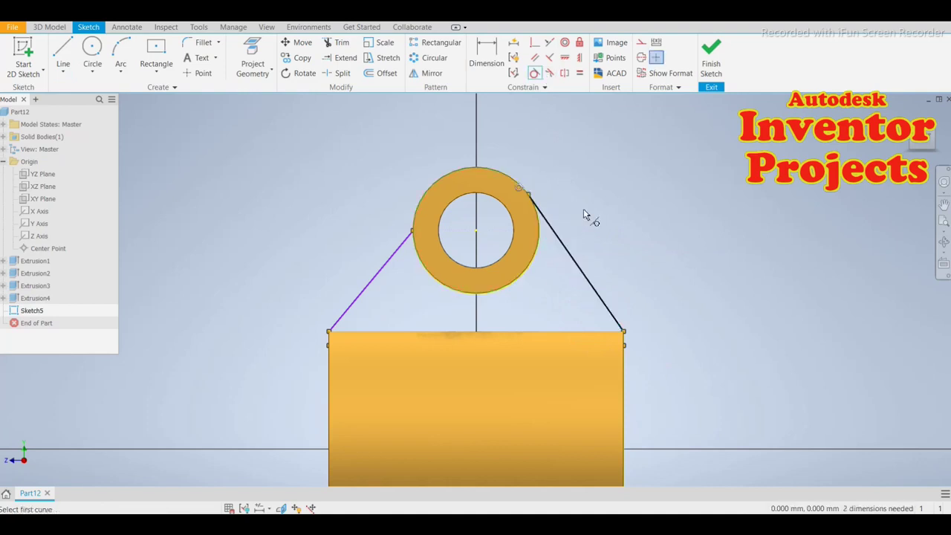
click(394, 254)
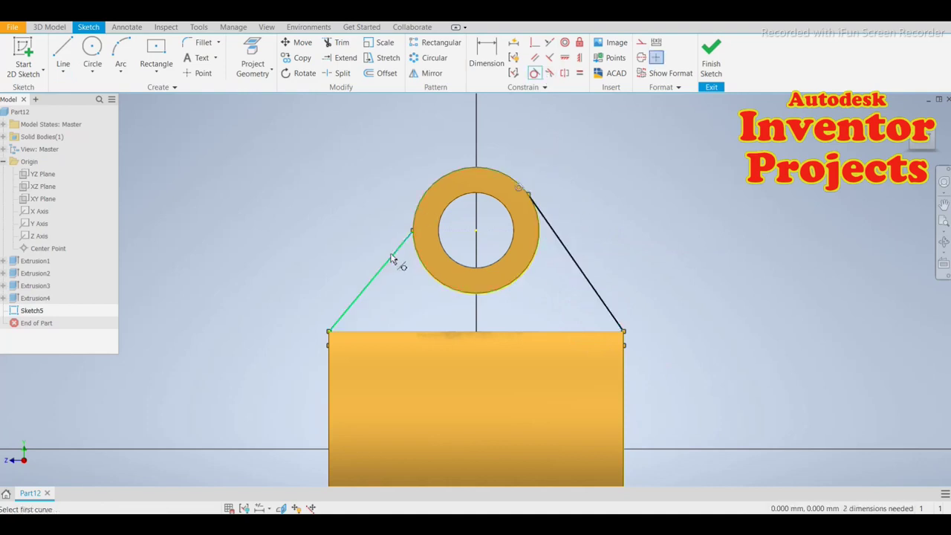
click(420, 202)
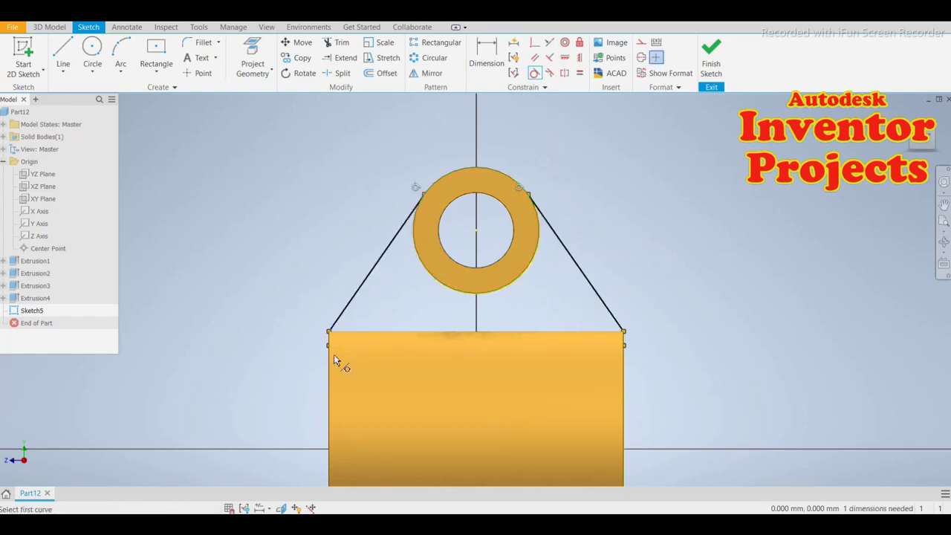
key(d)
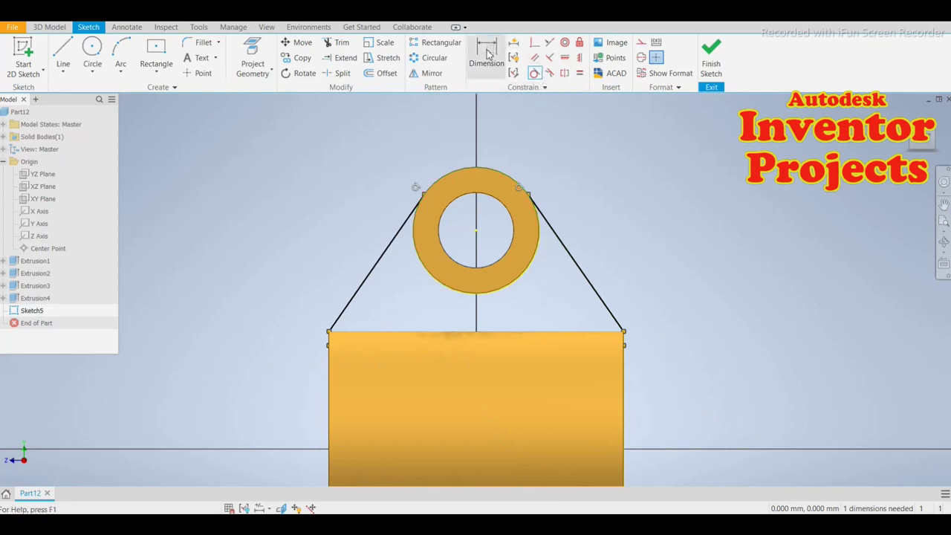
click(340, 345)
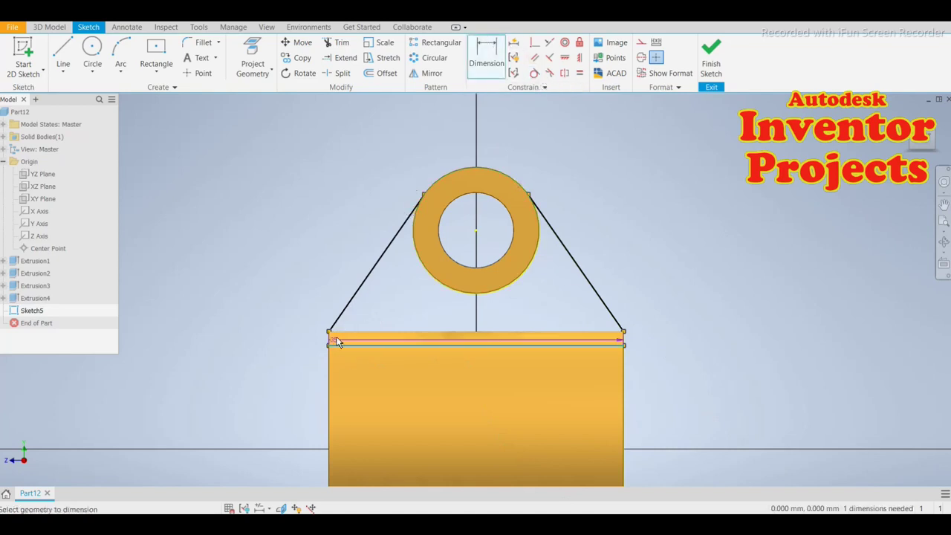
click(336, 321)
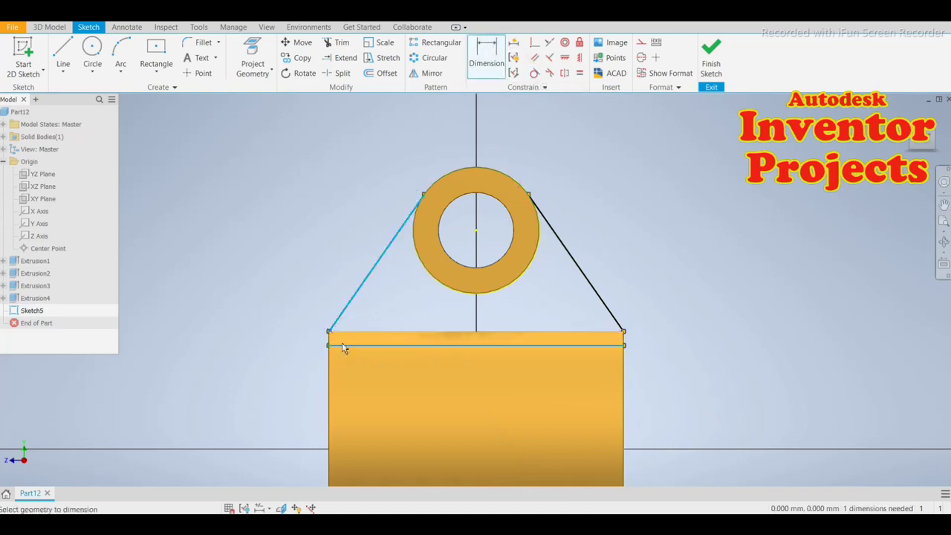
key(Escape)
scroll(330, 346, down, 3)
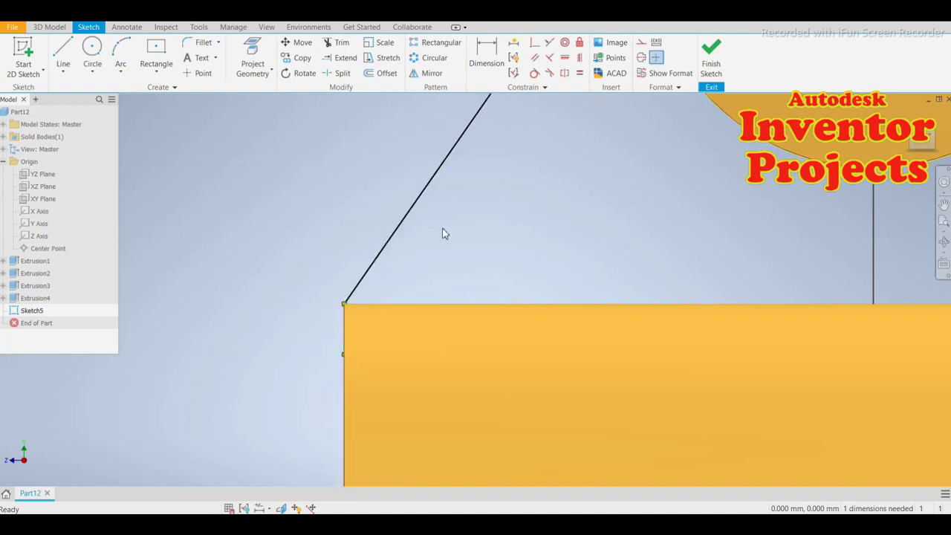
click(486, 53)
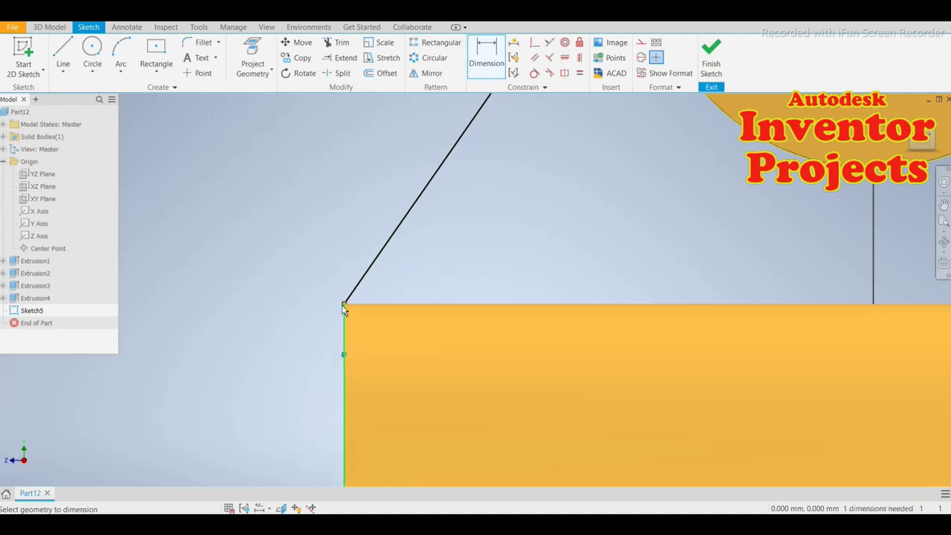
key(Escape)
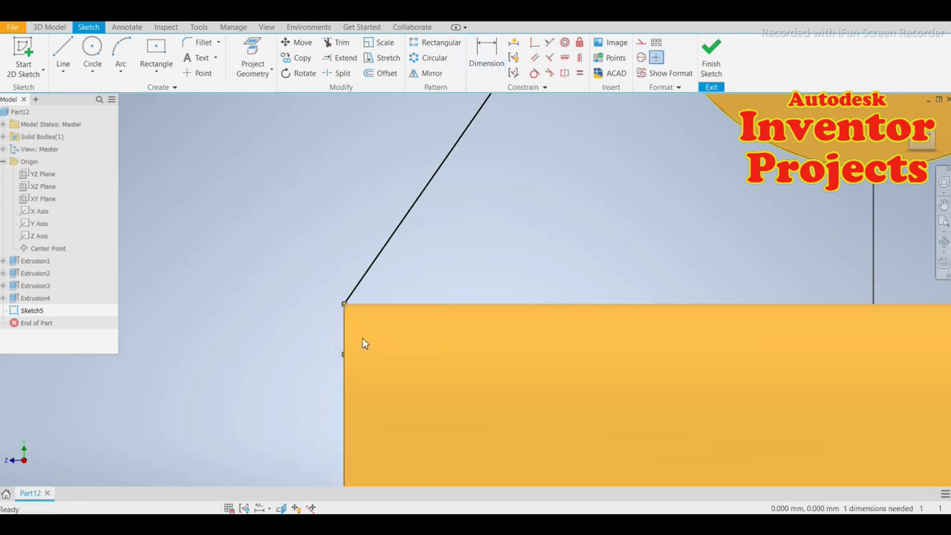
scroll(363, 341, down, 3)
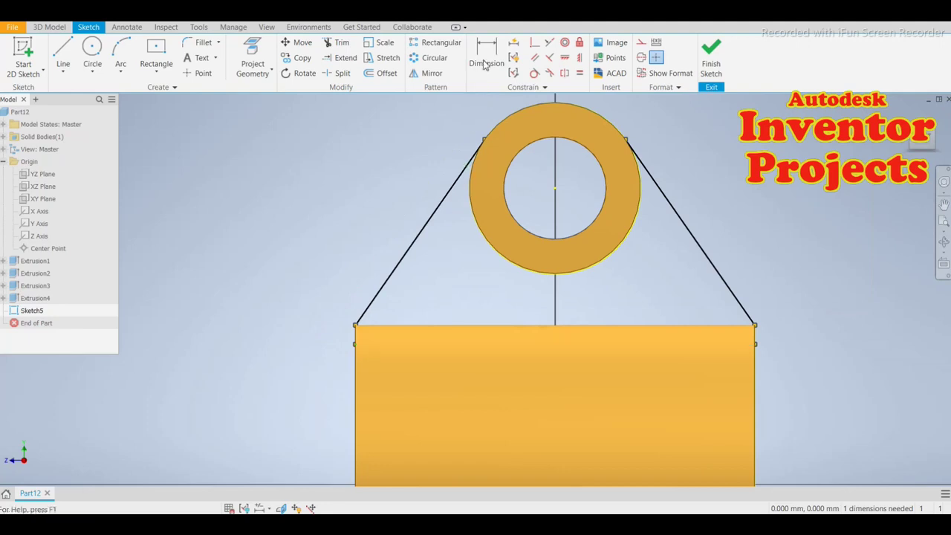
key(d)
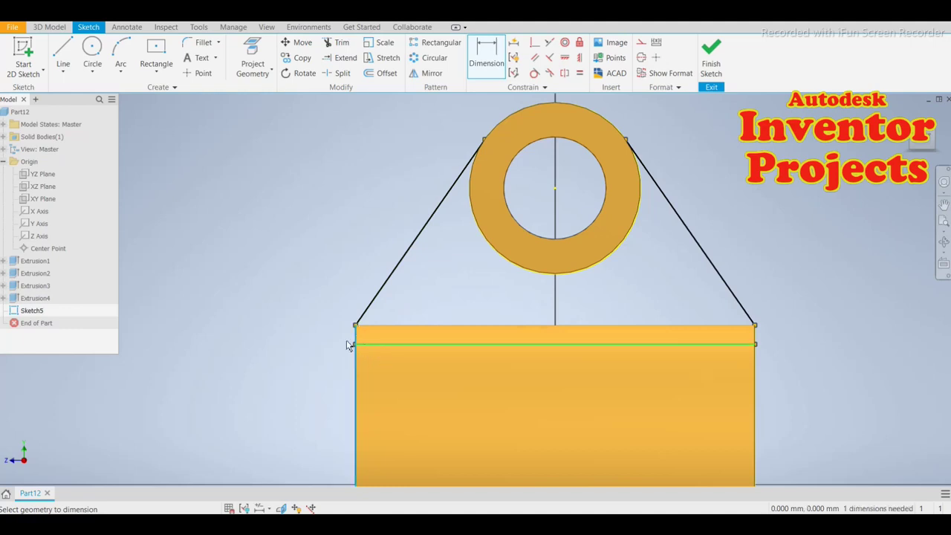
key(Escape)
scroll(346, 343, down, 5)
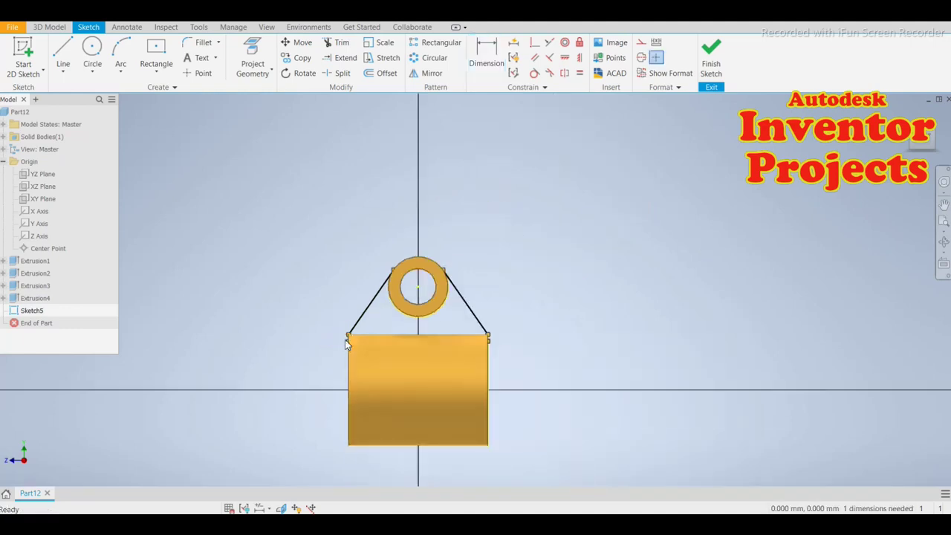
Delete the perpendicular constraint on the short vertical sketch line at the large cylinder's end face
scroll(346, 343, up, 5)
shift+middle_drag(348, 341, 379, 344)
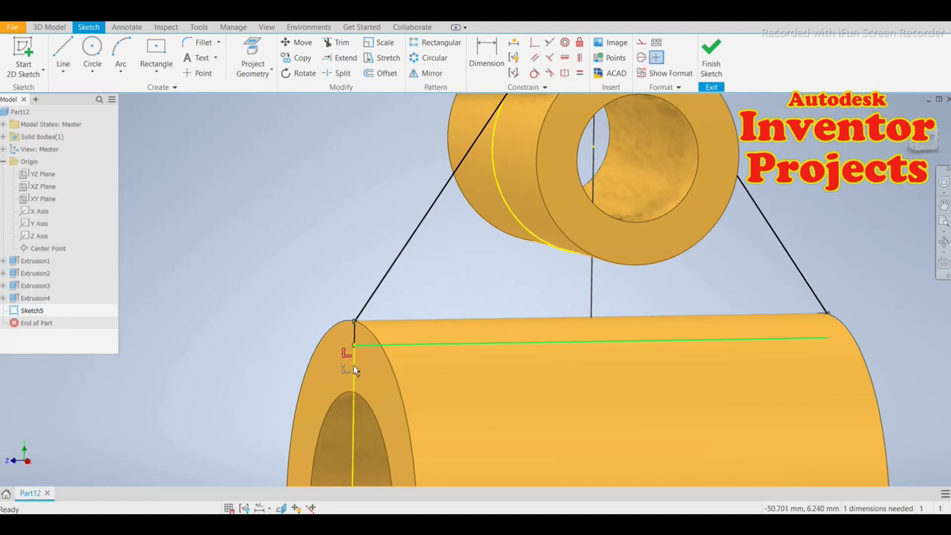
right_click(354, 371)
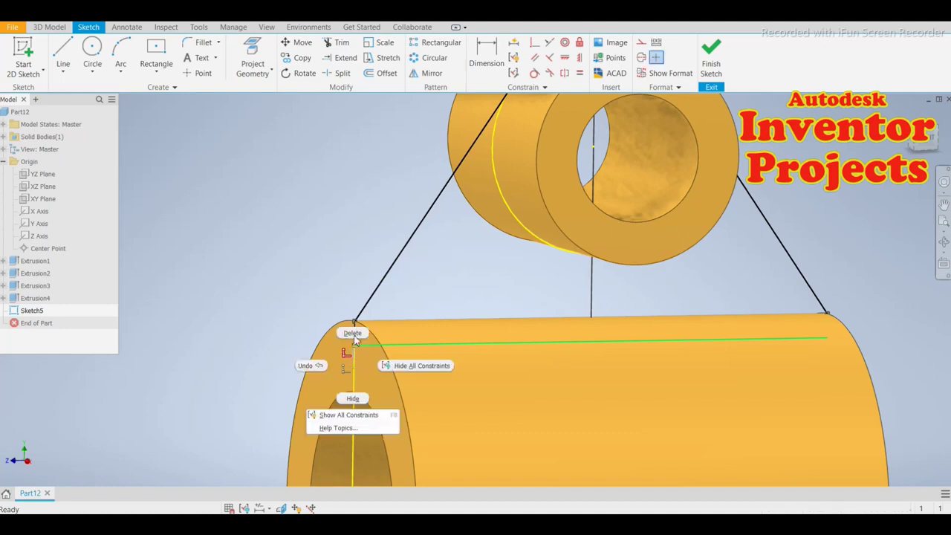
click(353, 334)
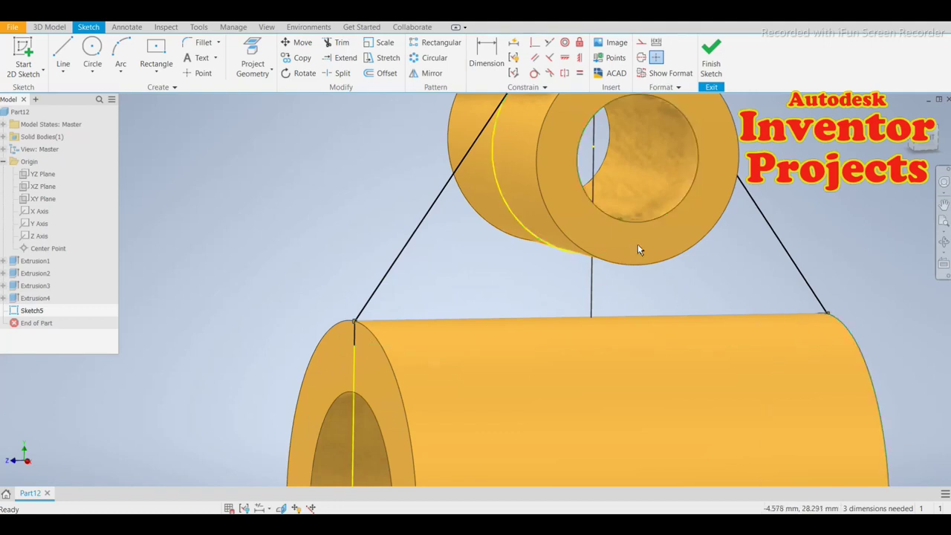
Dimension the short vertical line at the large cylinder's end to 1 mm and finish the sketch
click(486, 54)
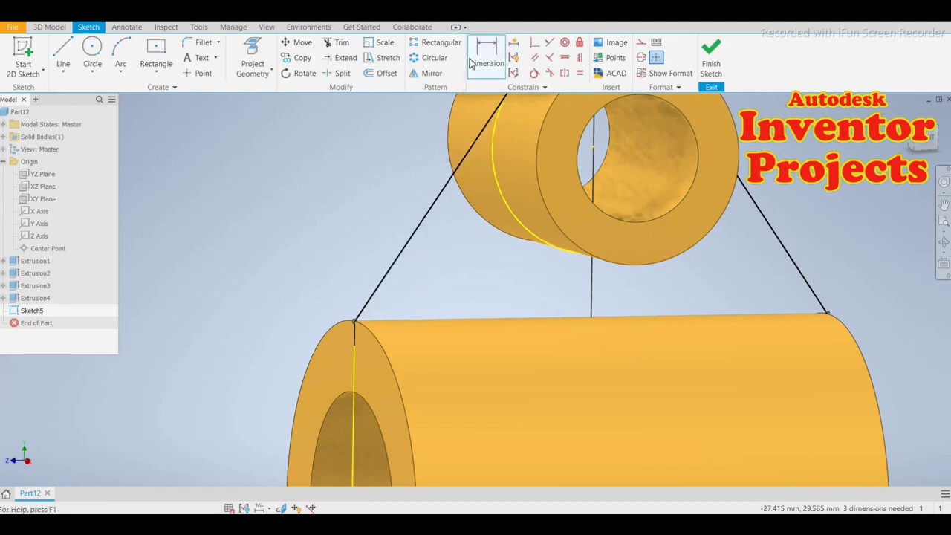
click(360, 343)
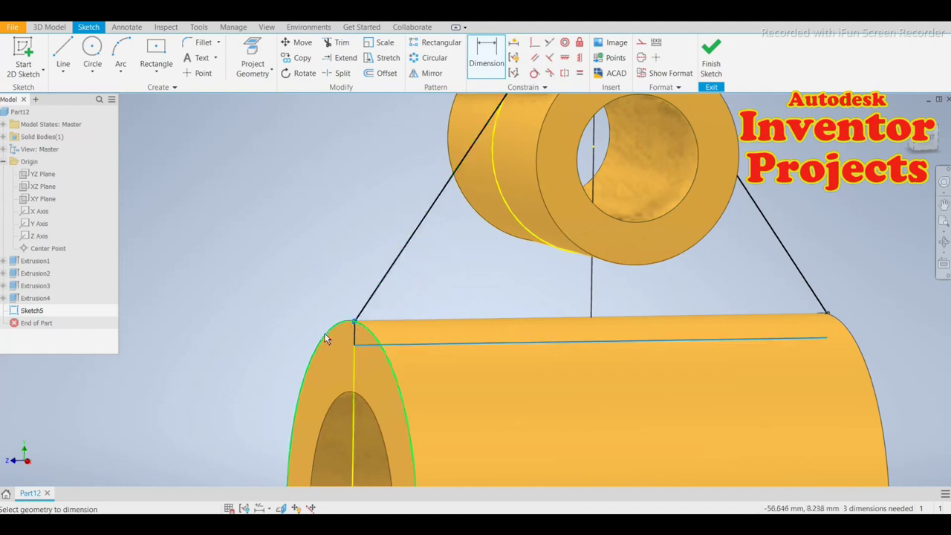
click(349, 327)
click(268, 336)
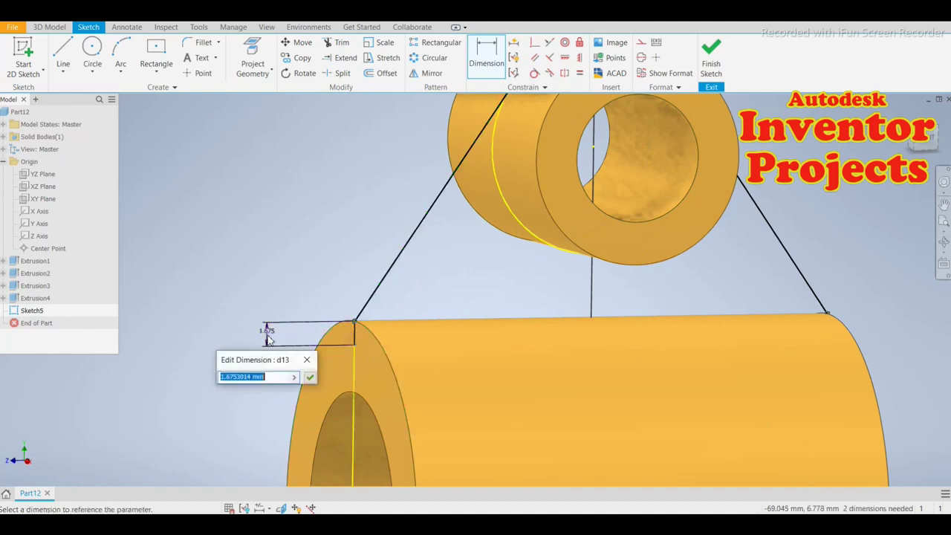
text(1)
key(Return)
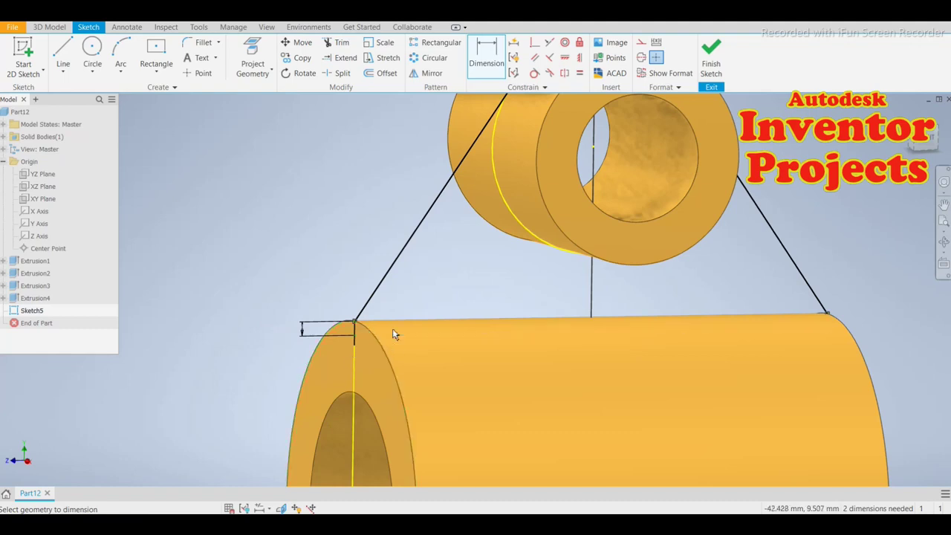
scroll(393, 334, down, 5)
click(710, 55)
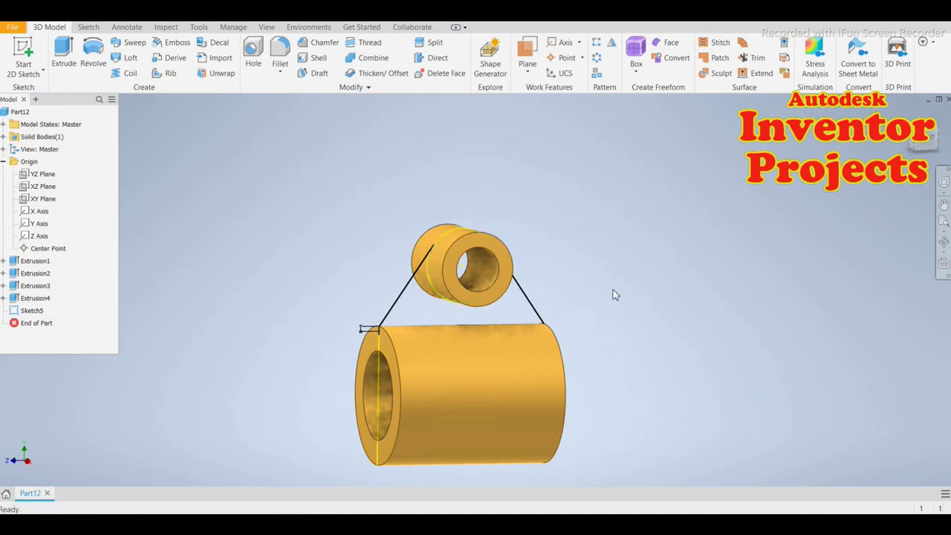
Extrude the web profile between the two cylinders symmetrically by 5 mm, joined to the body
scroll(618, 266, down, 3)
shift+middle_drag(604, 294, 663, 307)
scroll(520, 232, up, 3)
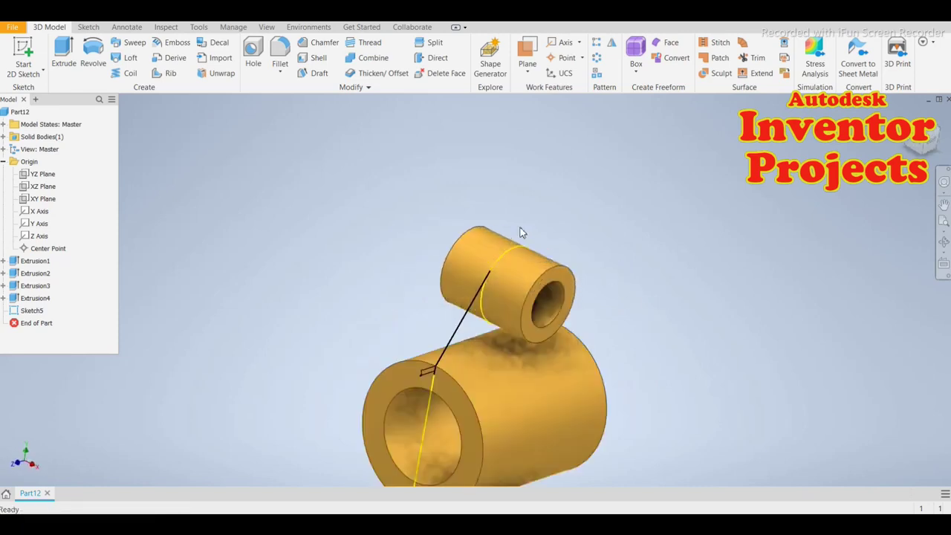
click(64, 53)
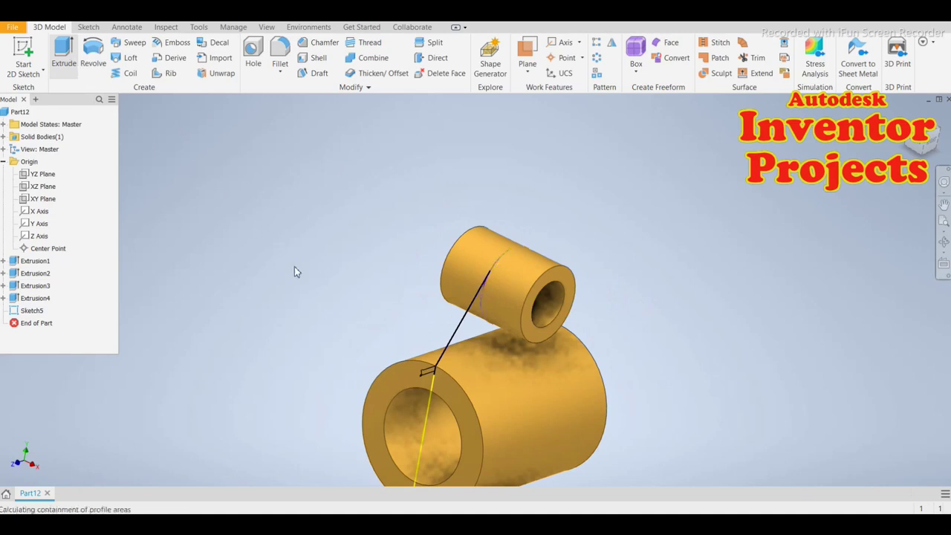
click(478, 339)
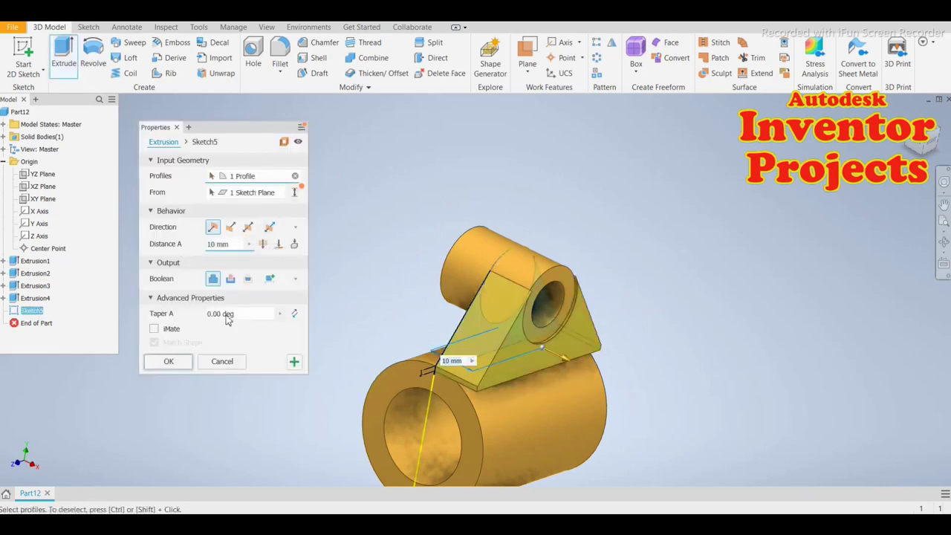
click(250, 228)
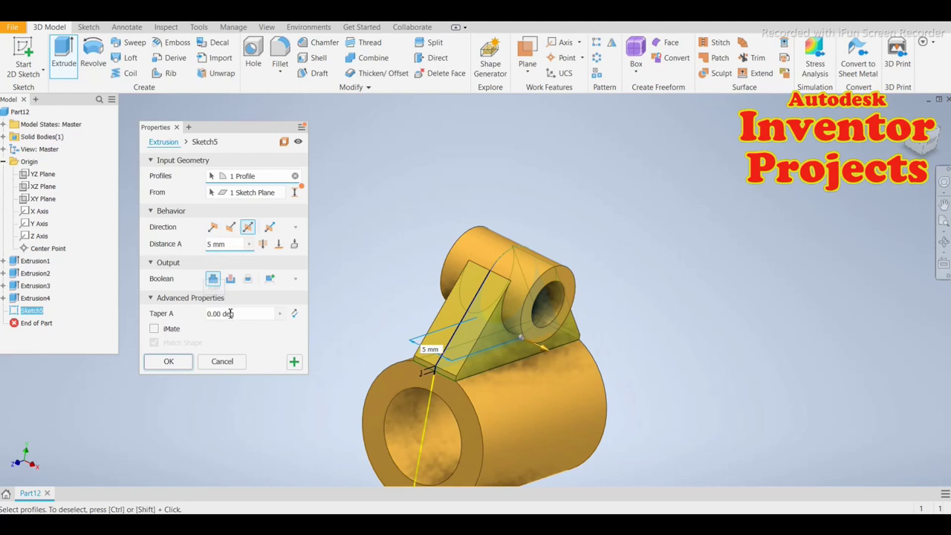
click(170, 362)
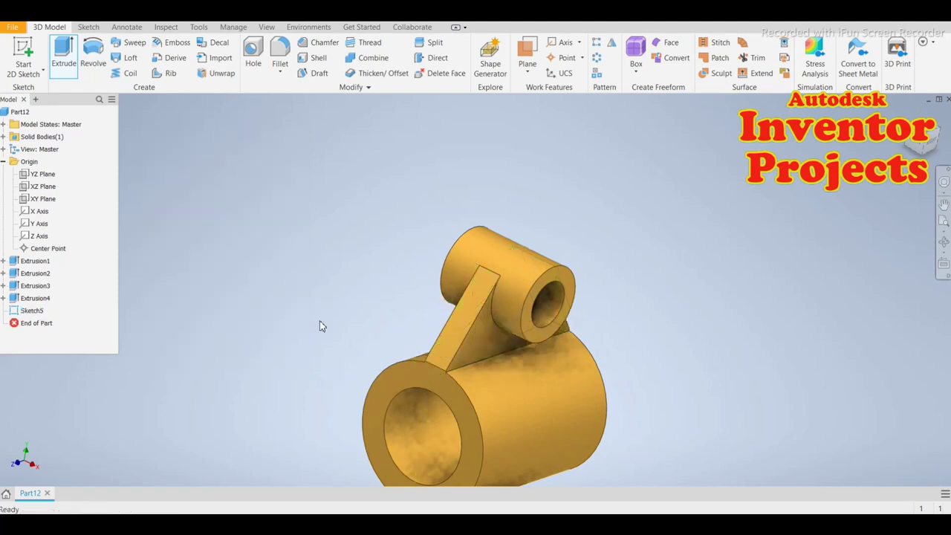
Start a sketch on the XY origin plane and draw a slanted line from the upper cylinder's lower right corner to the large outer circle
scroll(588, 272, up, 3)
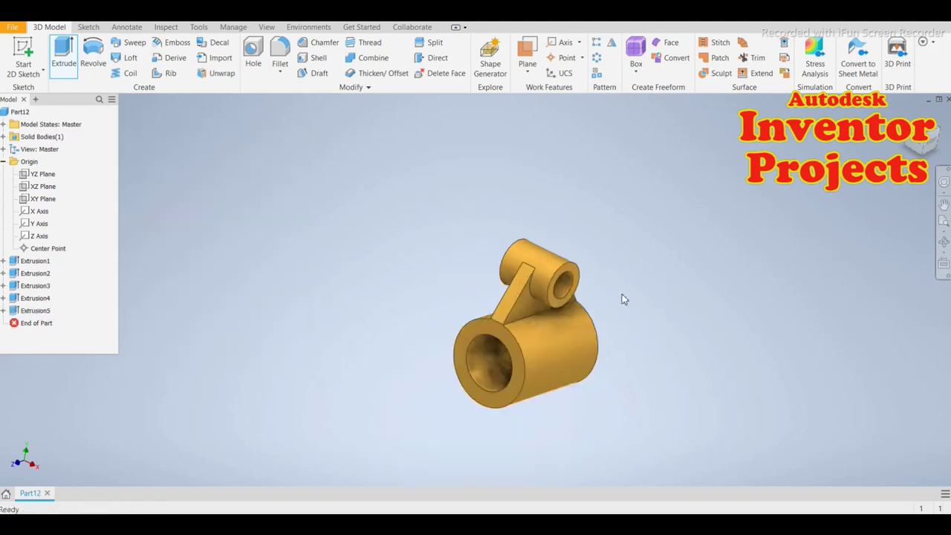
mouse_move(621, 294)
shift+middle_down()
mouse_move(540, 239)
mouse_move(543, 257)
mouse_move(632, 301)
shift+middle_up()
scroll(510, 335, down, 6)
scroll(527, 331, up, 5)
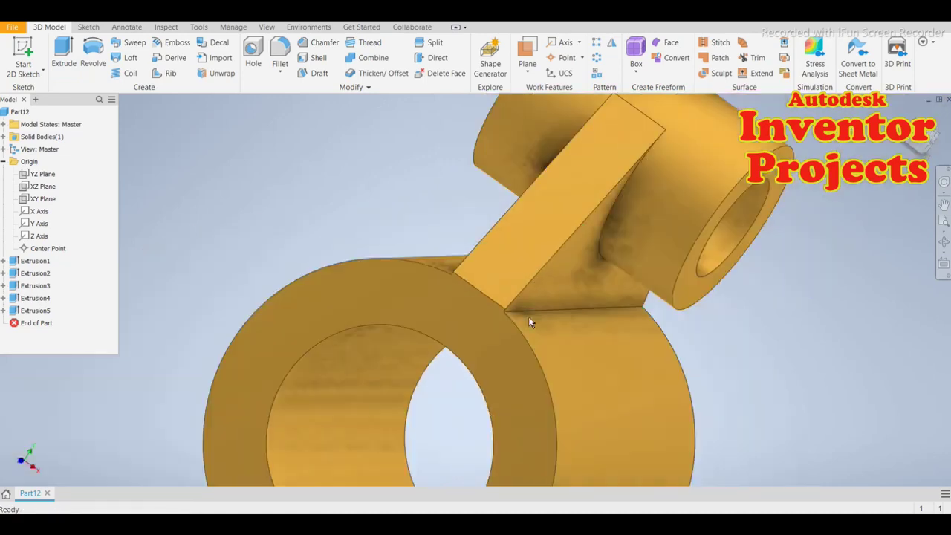
shift+middle_drag(584, 330, 720, 380)
shift+middle_drag(648, 348, 589, 310)
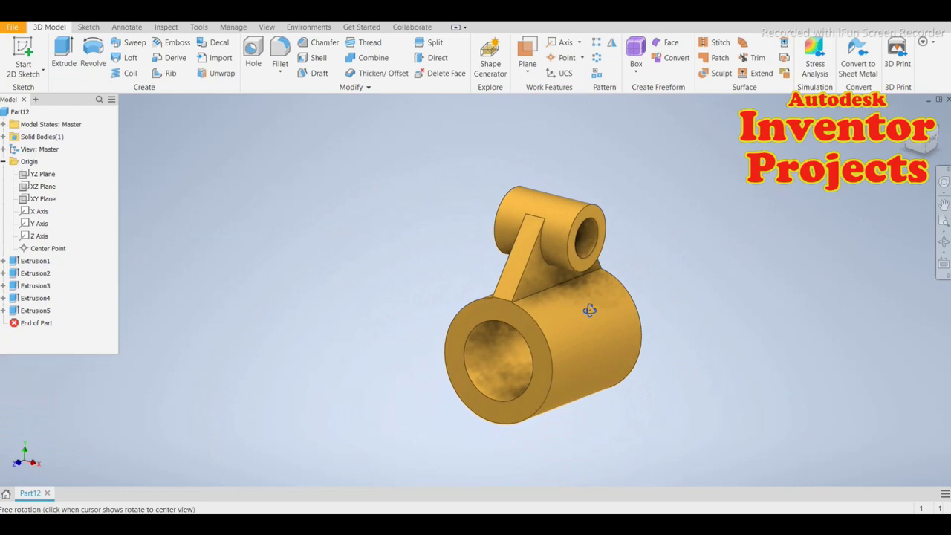
click(43, 199)
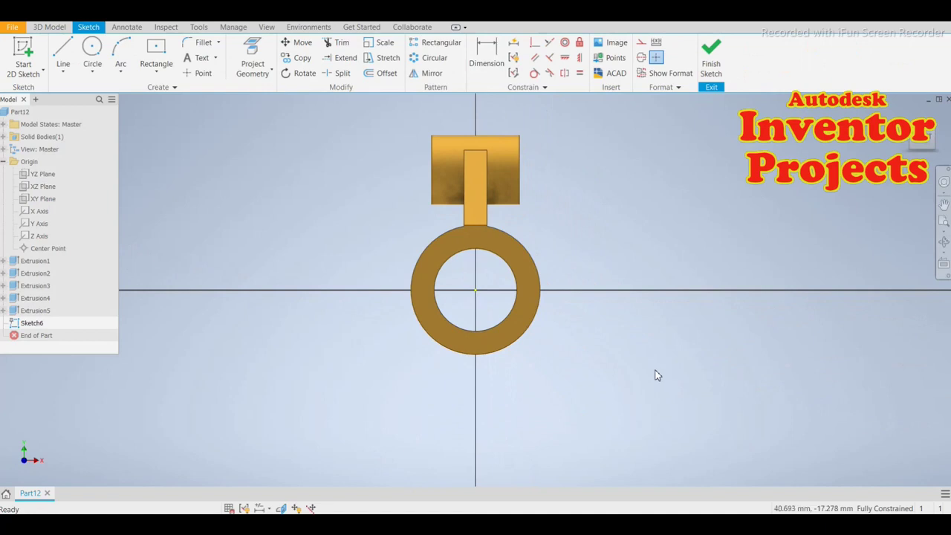
click(64, 56)
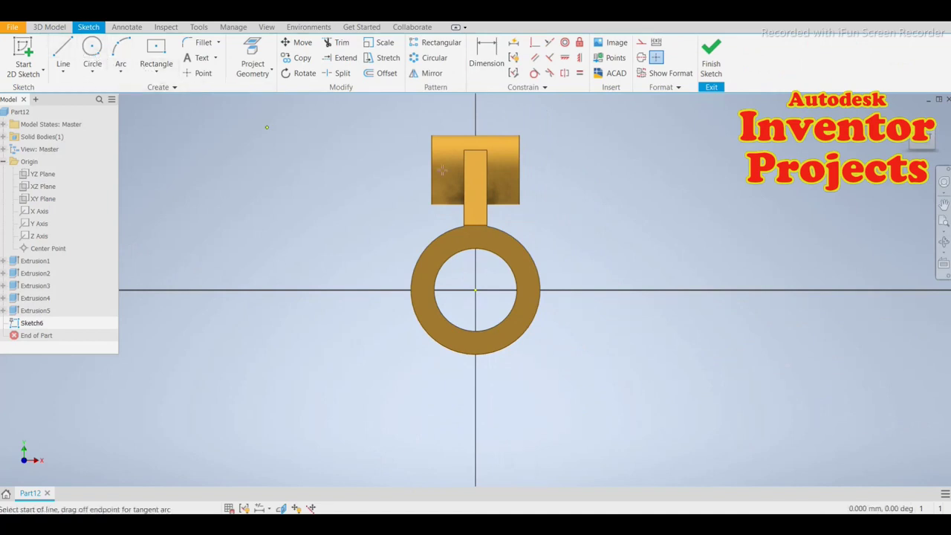
click(519, 204)
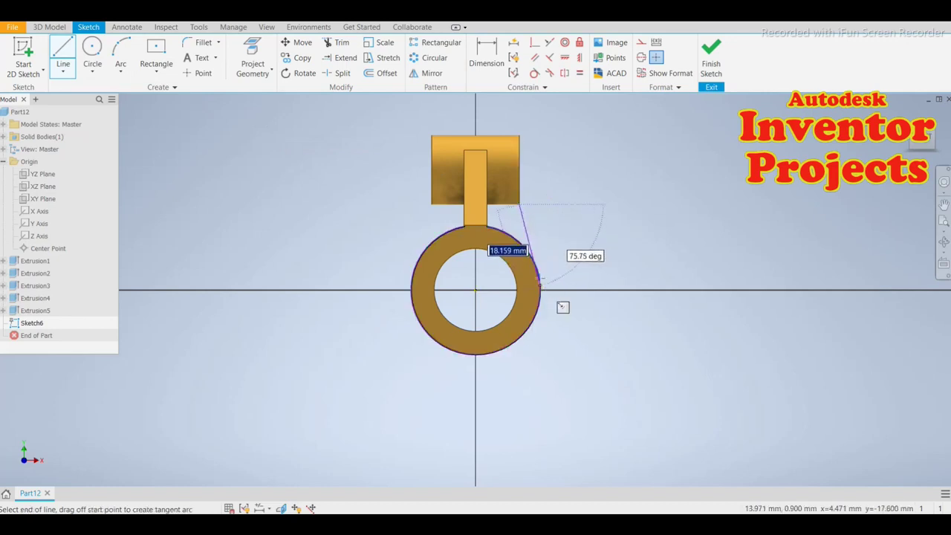
double_click(528, 247)
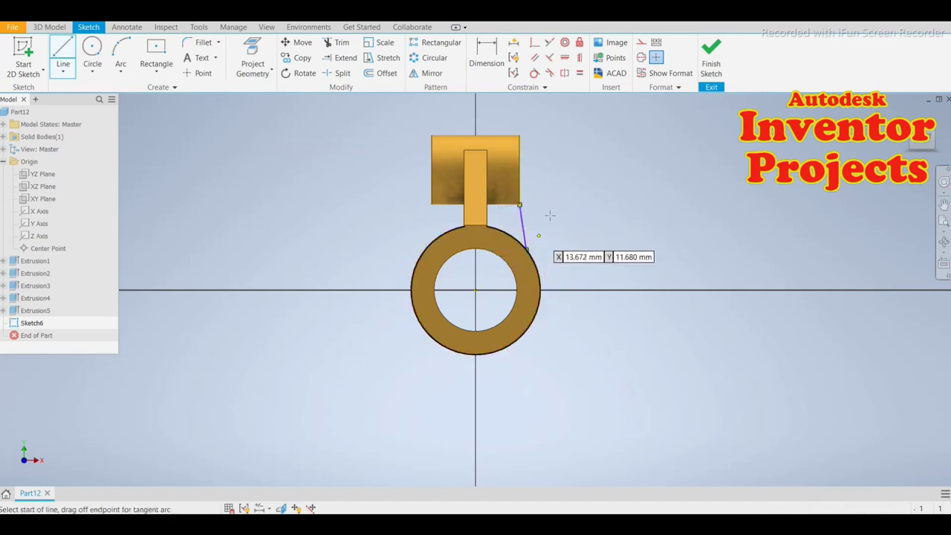
key(Escape)
Make the slanted line tangent to the large cylinder's outer circle and finish the sketch
click(533, 72)
click(524, 229)
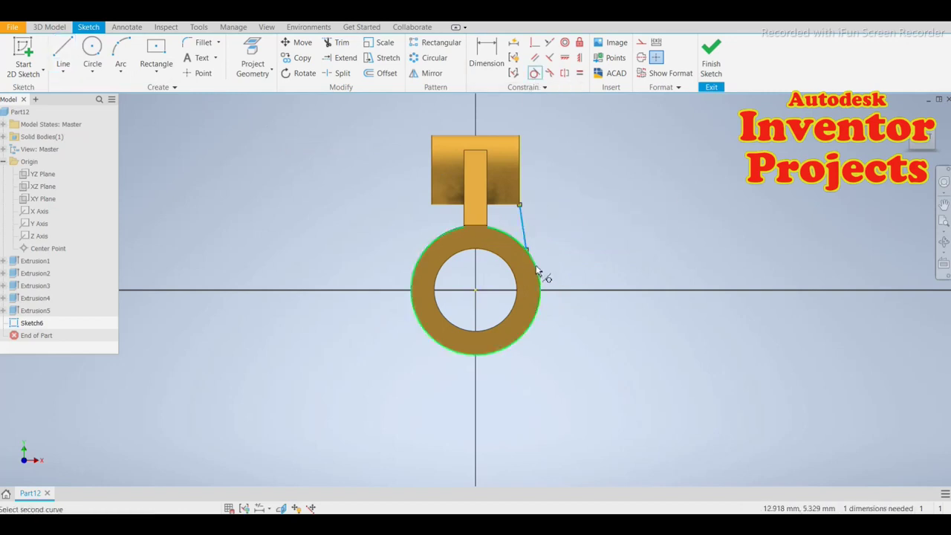
click(537, 271)
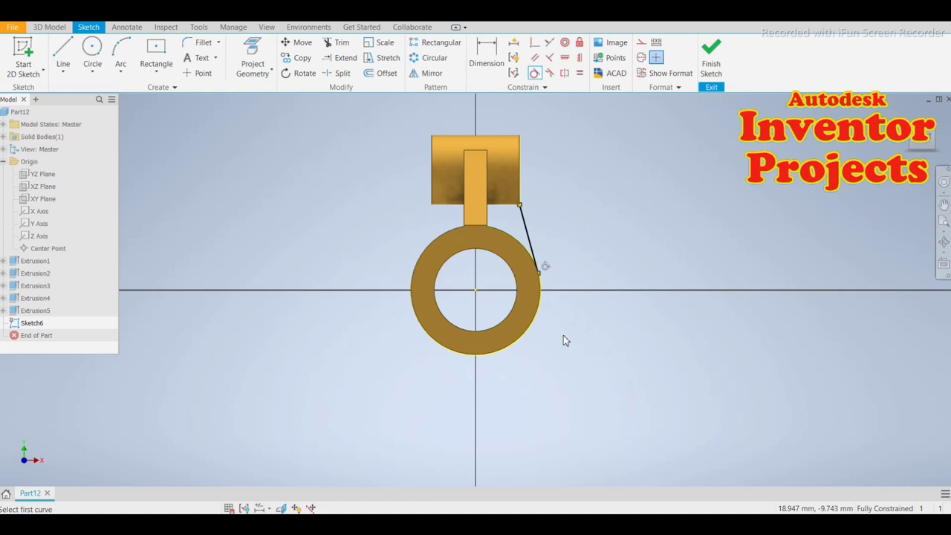
click(709, 63)
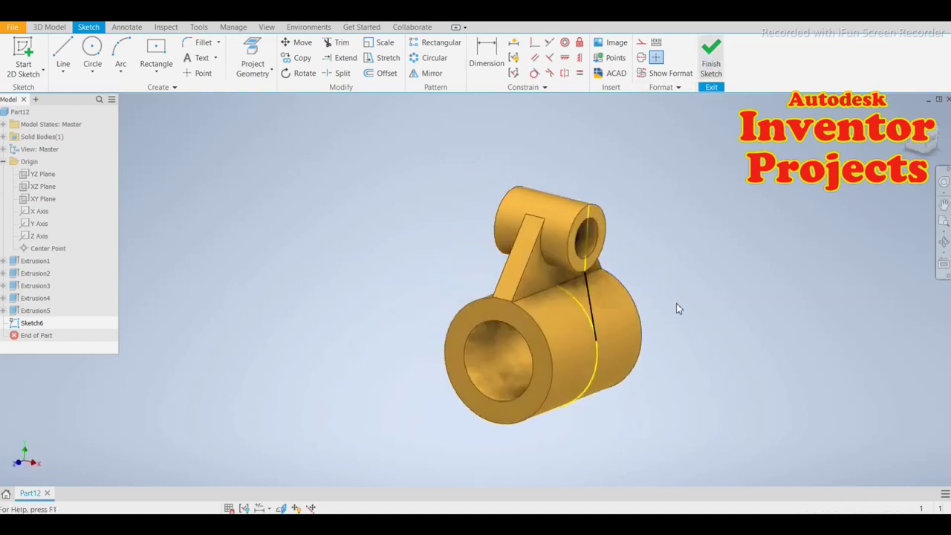
Create a rib parallel to the sketch plane from the slanted line, 5 mm thick and centred, filling toward the web between the cylinders
middle_drag(652, 302, 592, 297)
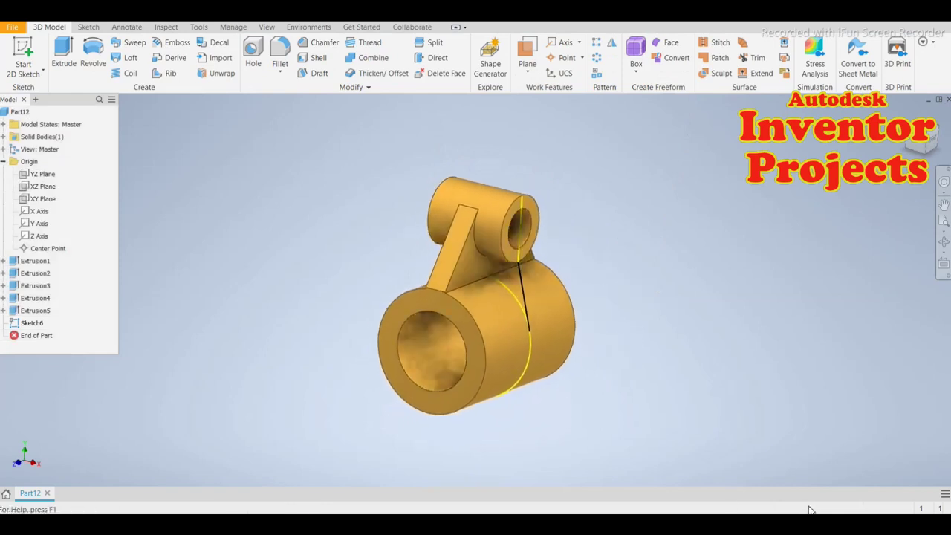
shift+middle_drag(818, 508, 643, 370)
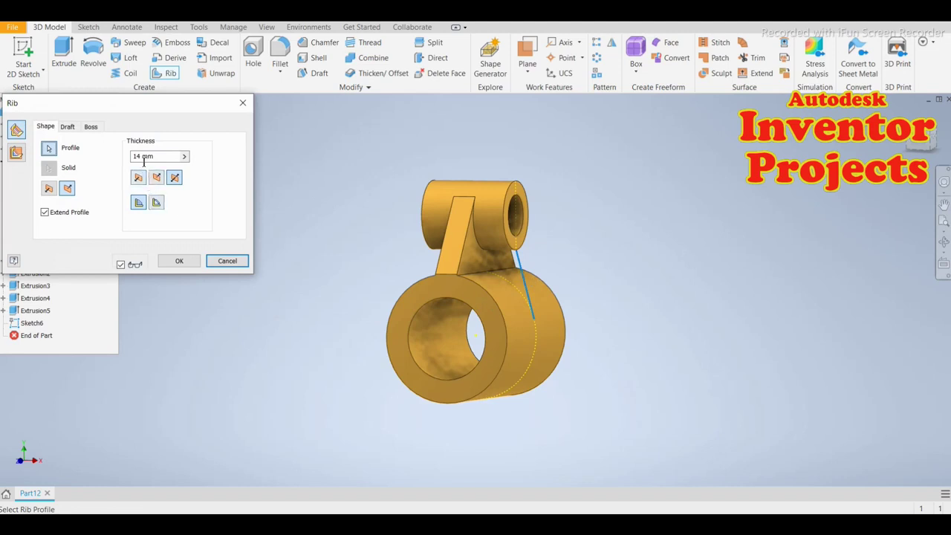
drag(157, 106, 234, 132)
click(214, 182)
double_click(211, 182)
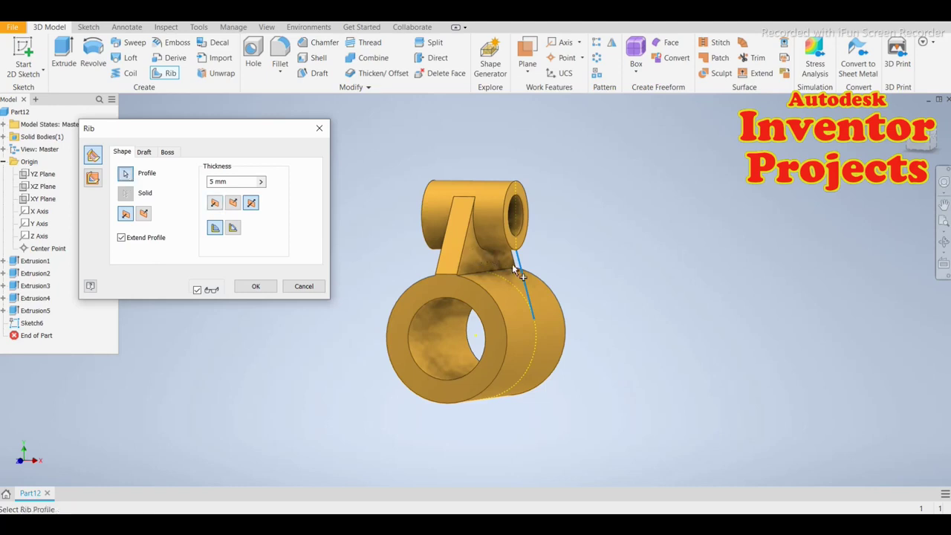
click(126, 215)
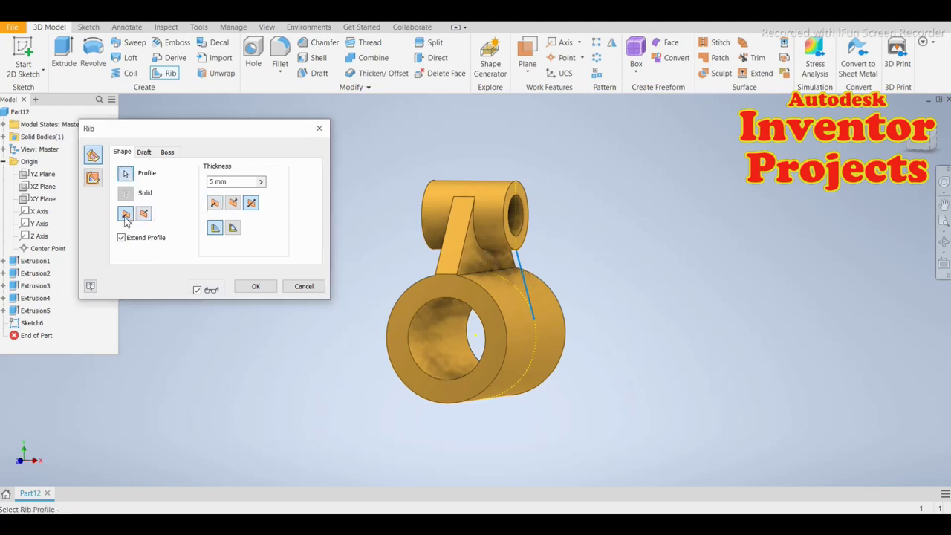
click(252, 204)
click(100, 181)
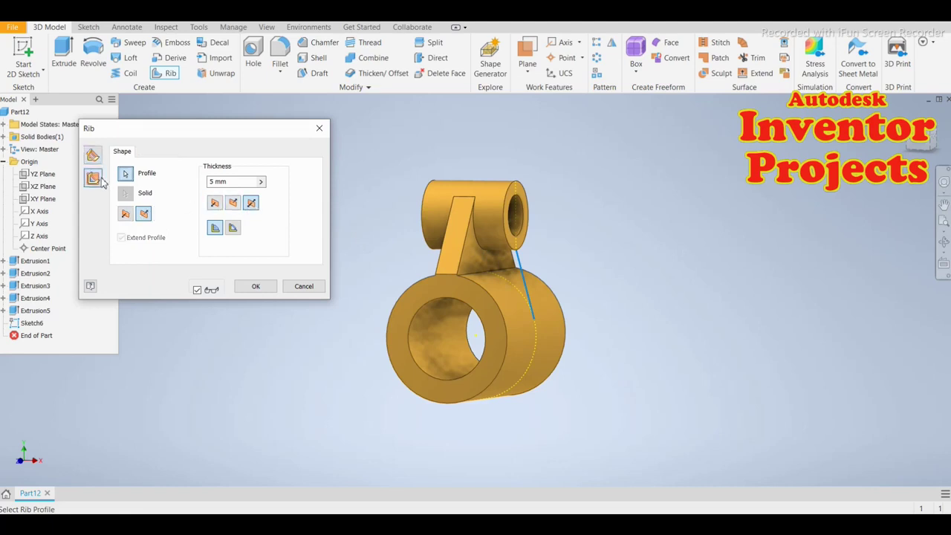
click(125, 215)
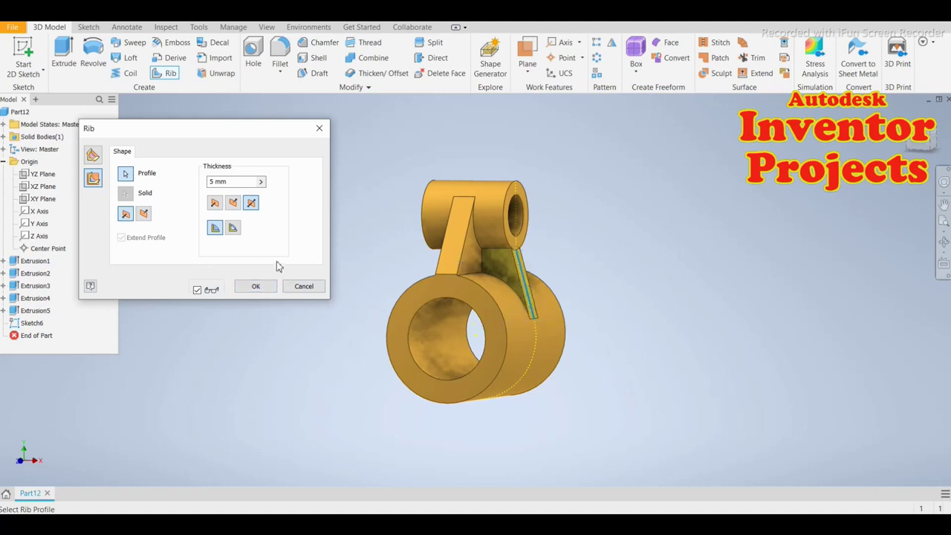
click(255, 286)
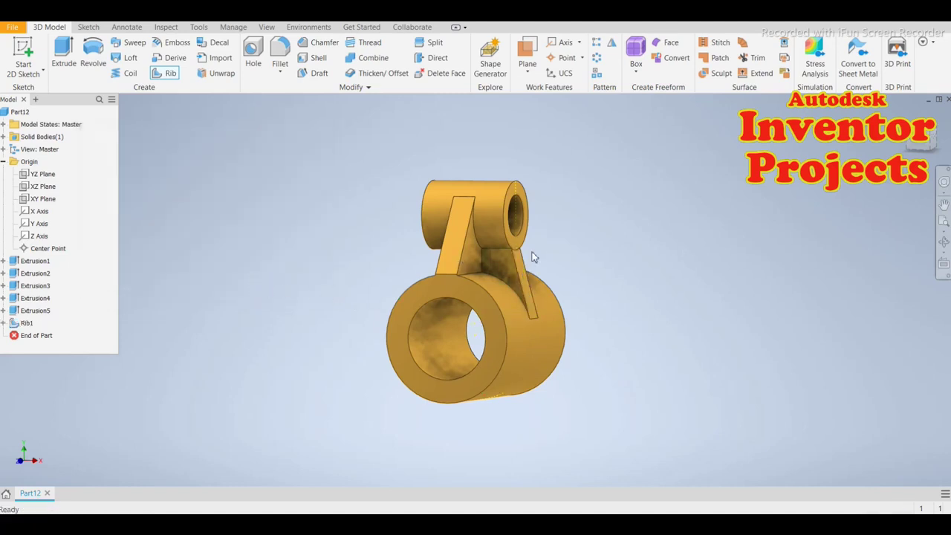
Examine where the new rib meets the lower edge of the upper cylinder's end face
scroll(515, 257, up, 5)
scroll(533, 290, down, 2)
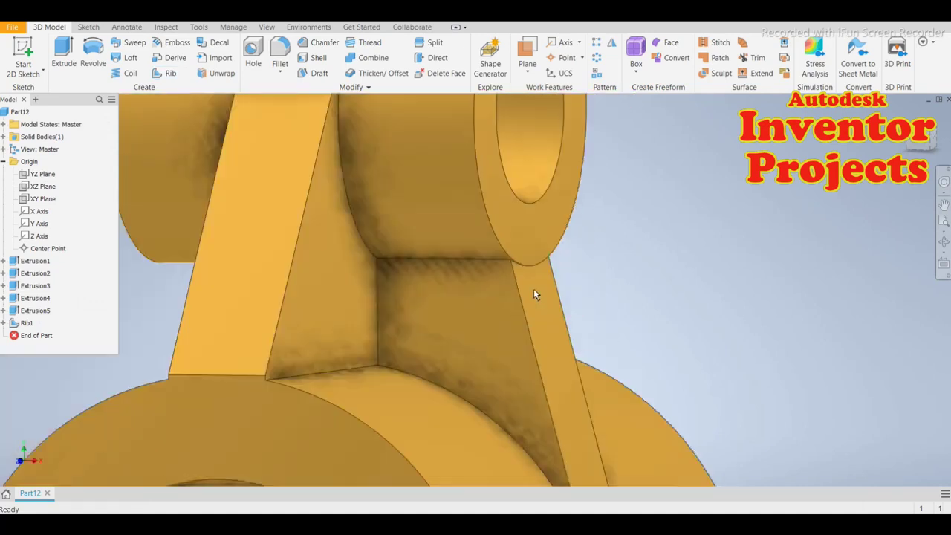
shift+middle_drag(522, 292, 541, 276)
scroll(542, 277, up, 5)
scroll(549, 272, down, 2)
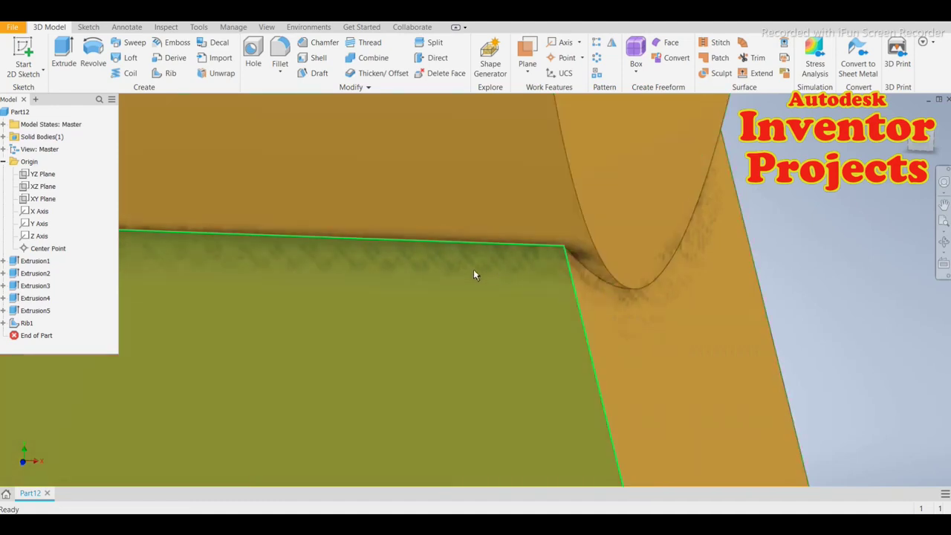
scroll(473, 269, down, 5)
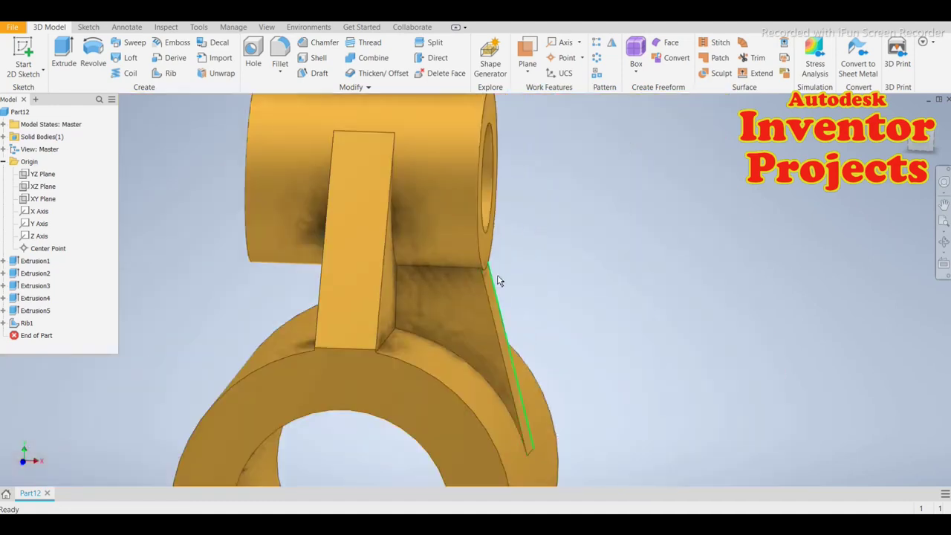
scroll(519, 299, down, 2)
shift+middle_drag(519, 300, 492, 301)
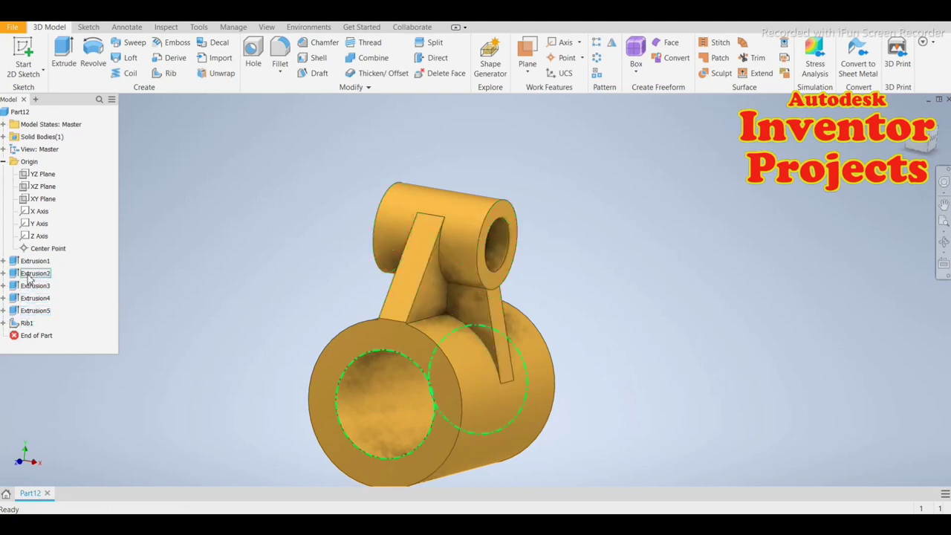
Edit the rib's sketch and draw a vertical line about 0.2 mm long upward from the slanted line's upper end
click(3, 323)
click(42, 336)
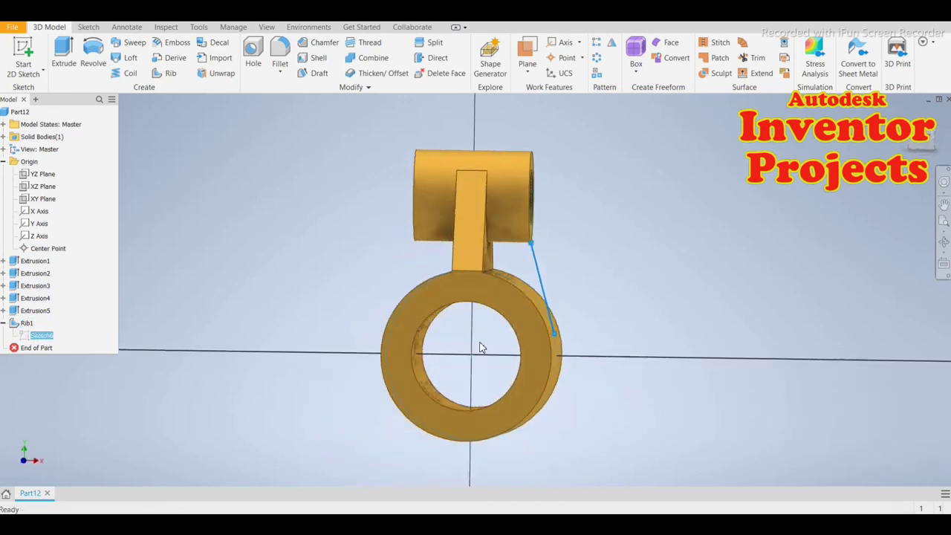
scroll(535, 242, up, 5)
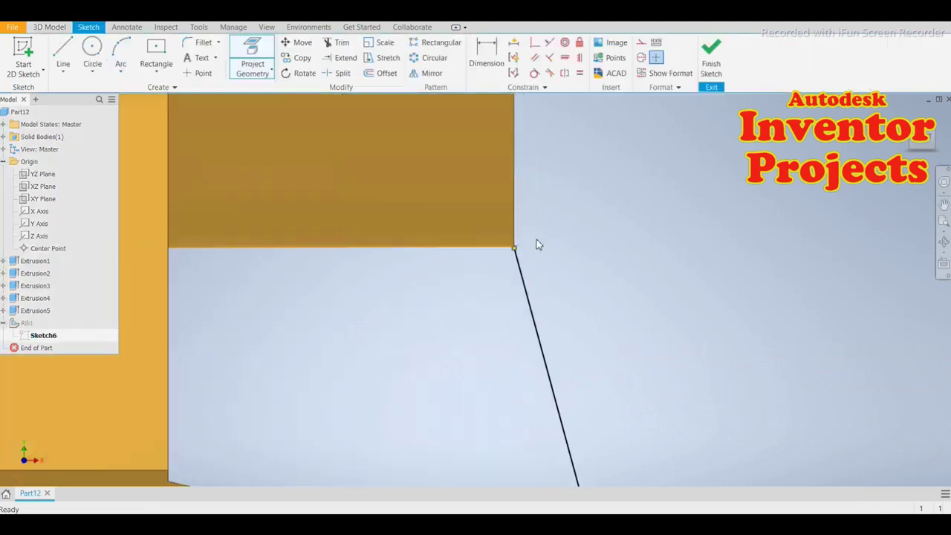
key(Escape)
click(64, 54)
click(514, 249)
double_click(513, 229)
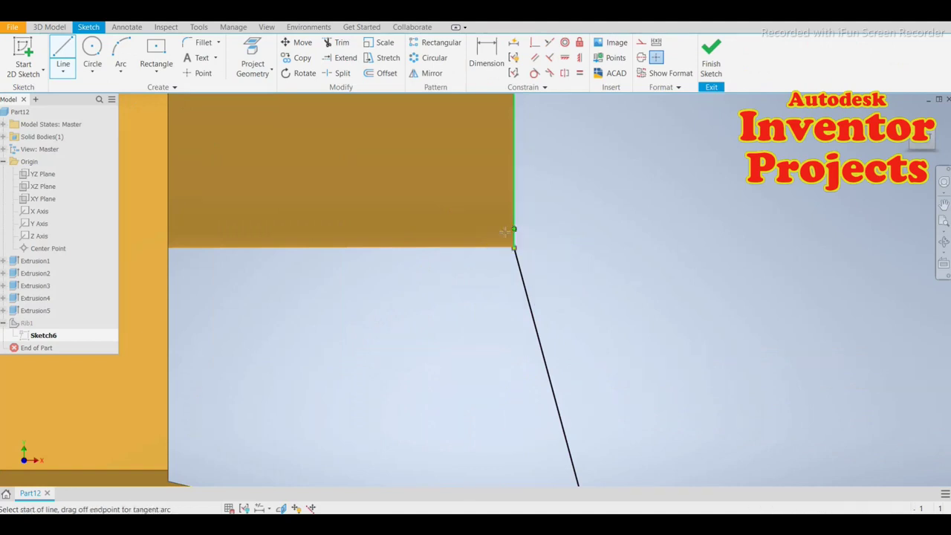
key(Escape)
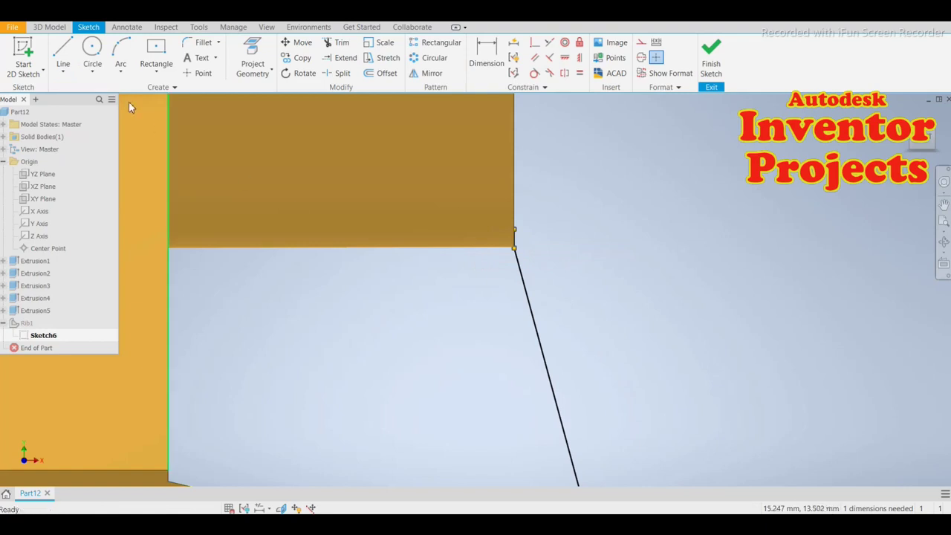
Dimension the short vertical line at the slanted line's upper end to 0.2 mm and finish the sketch
key(d)
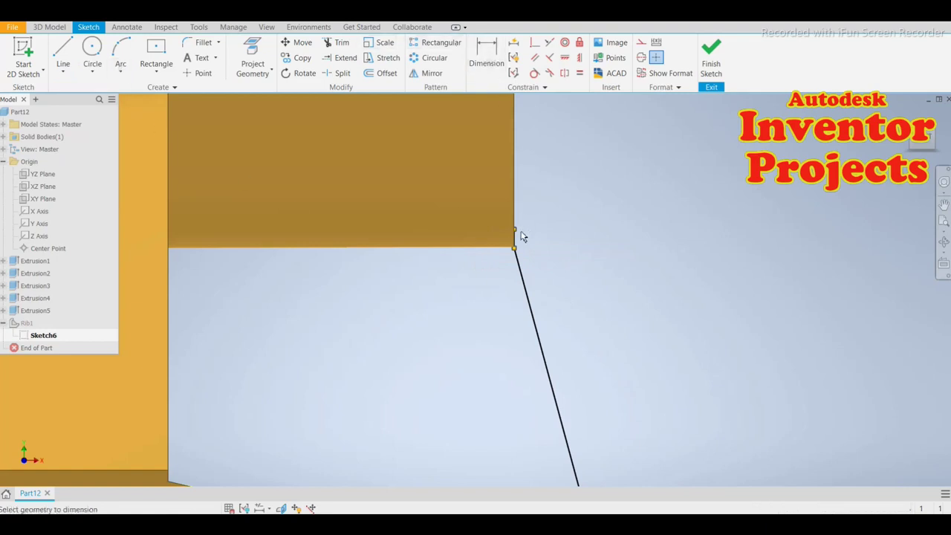
click(515, 241)
key(Escape)
scroll(615, 268, down, 5)
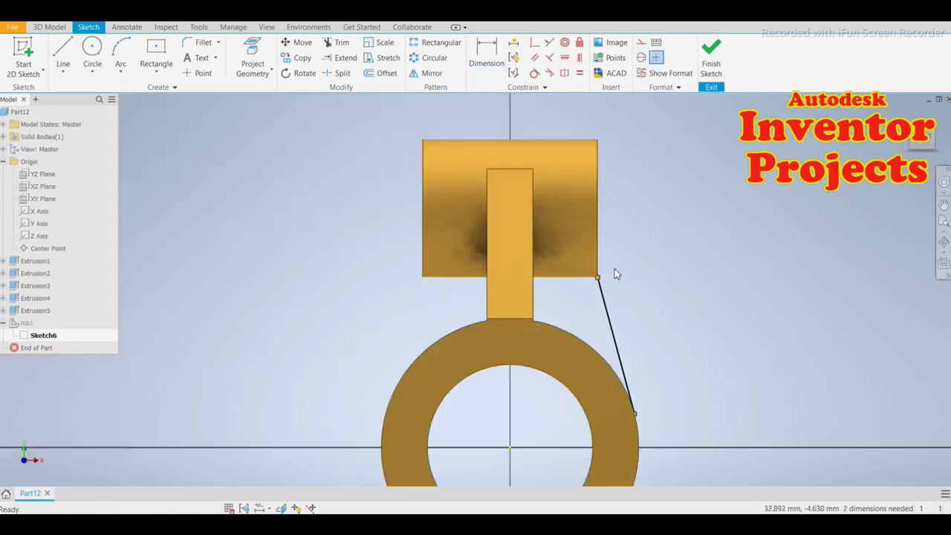
scroll(597, 289, up, 5)
click(487, 54)
click(505, 312)
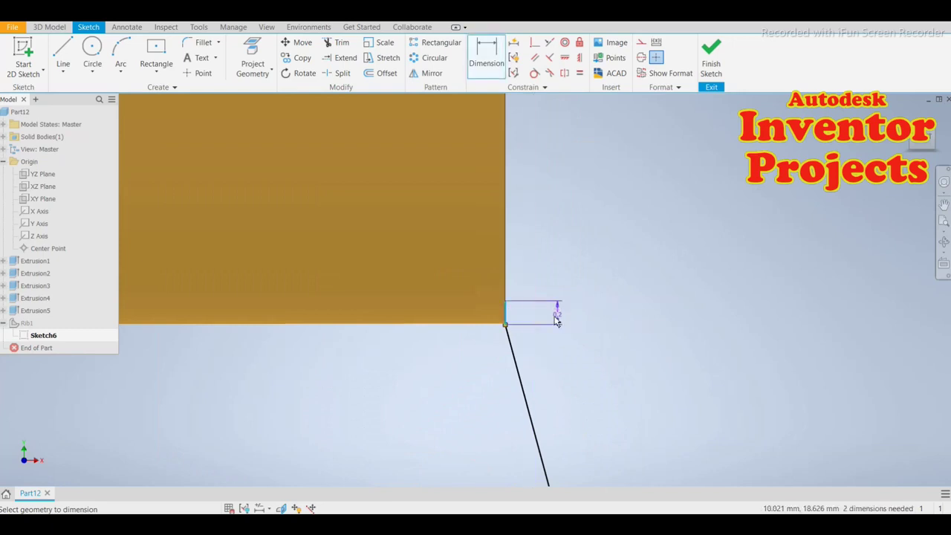
click(558, 315)
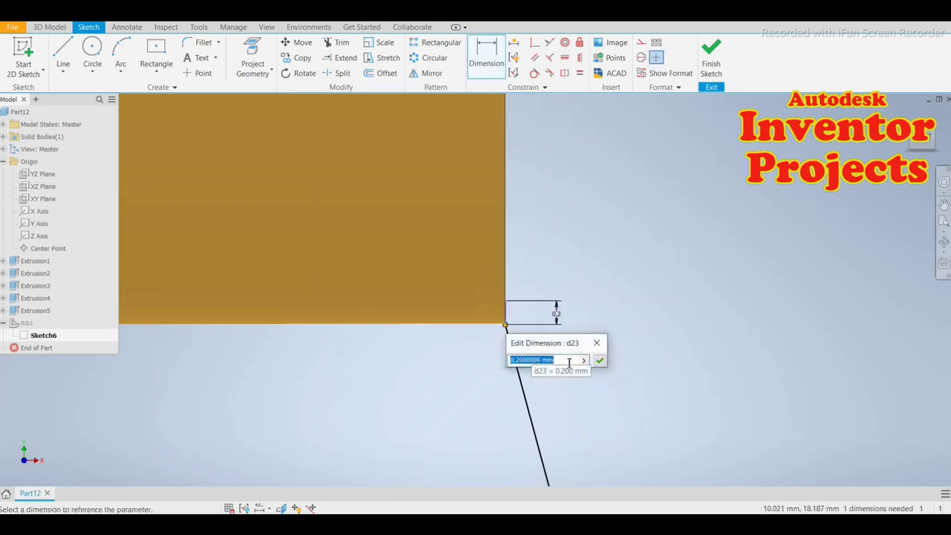
click(525, 360)
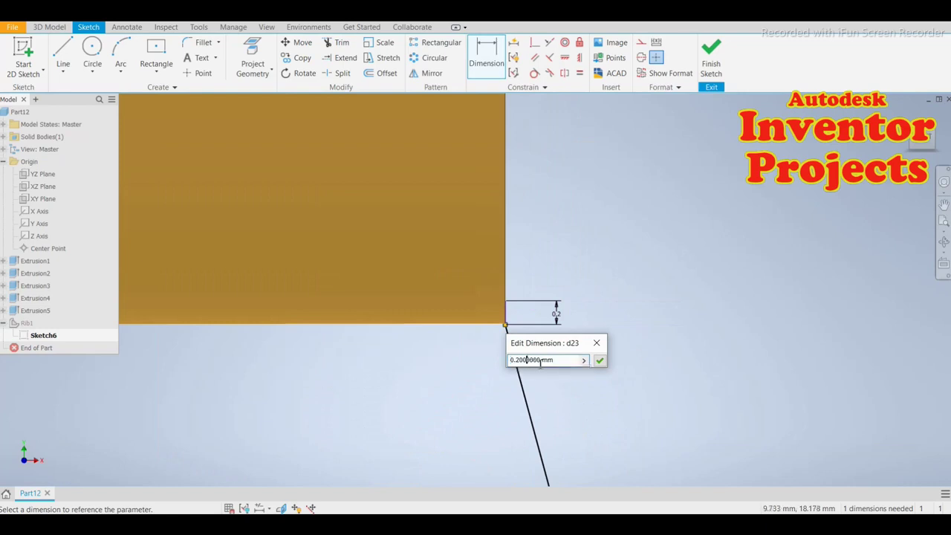
click(603, 362)
Edit the rib feature and add the short vertical line to its profile
scroll(583, 292, up, 5)
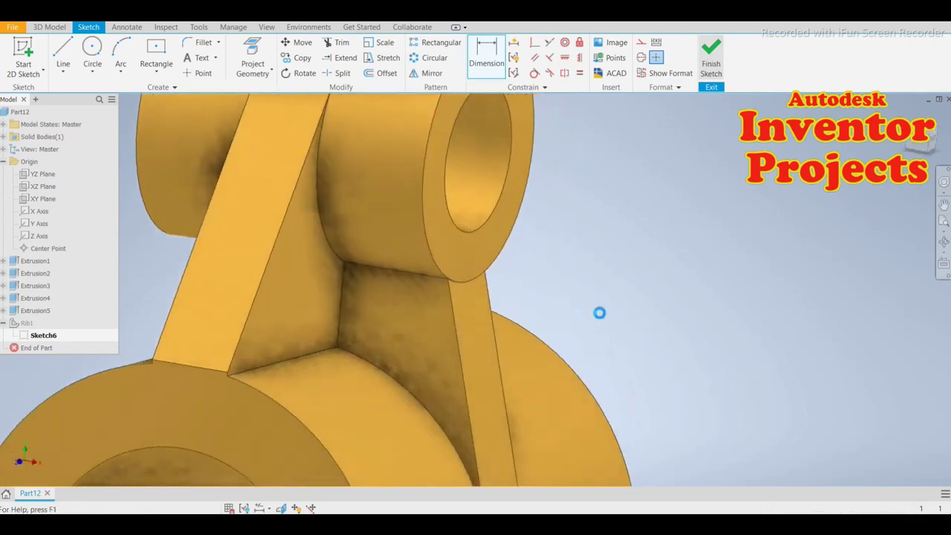
scroll(450, 278, down, 6)
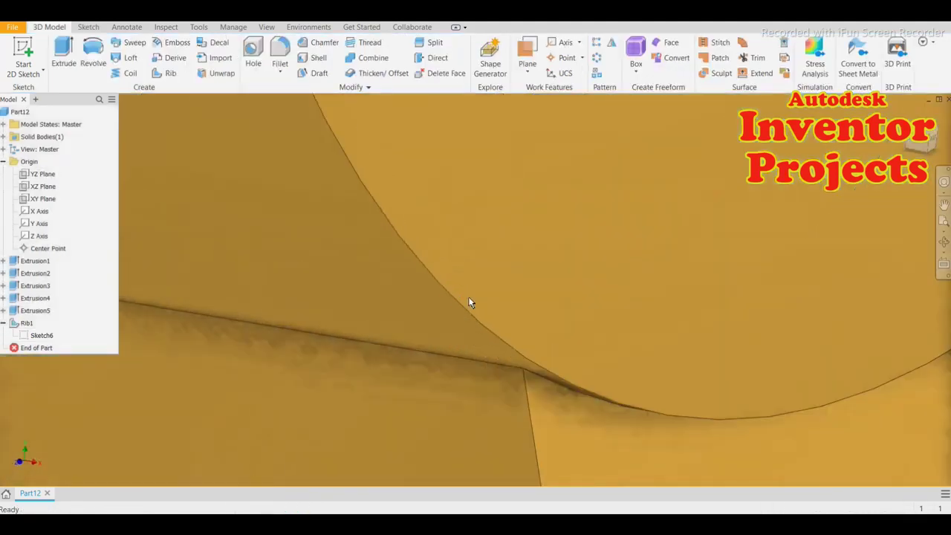
scroll(493, 291, up, 5)
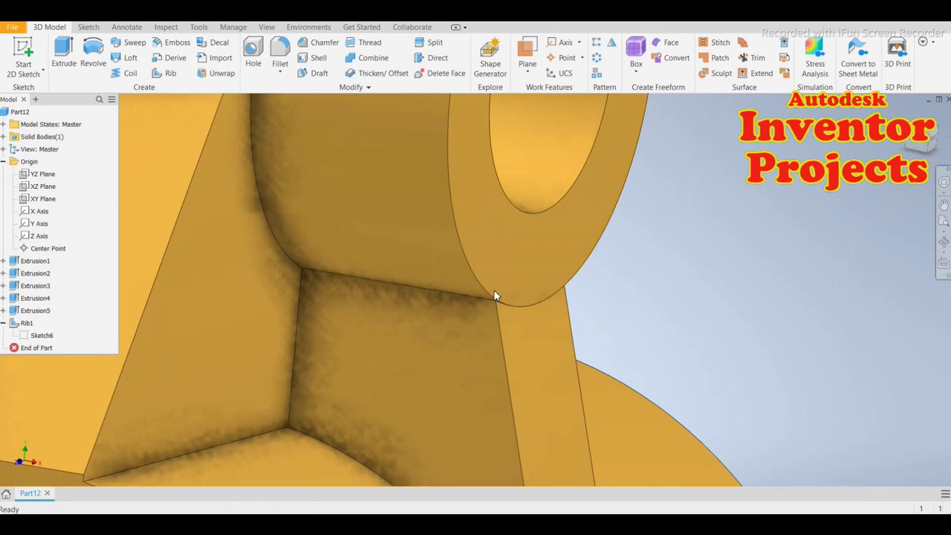
click(25, 324)
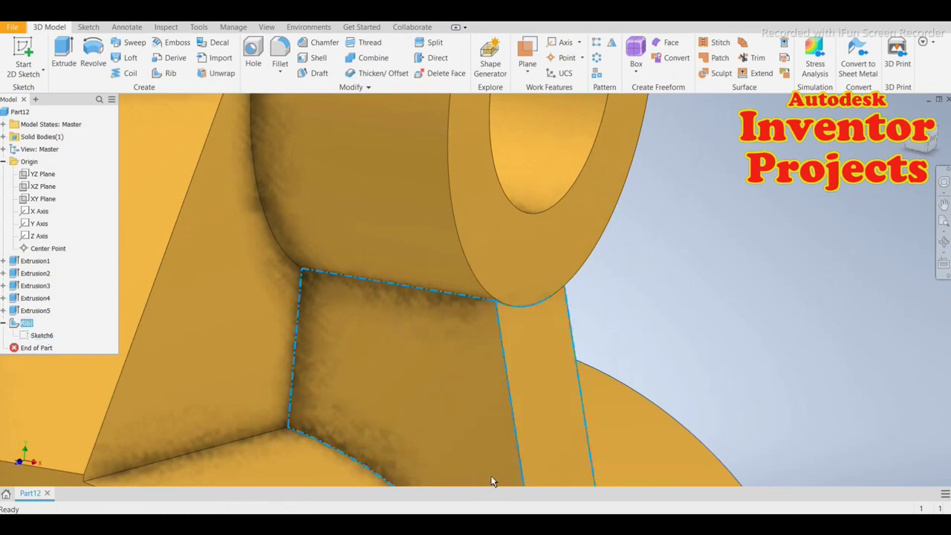
click(491, 477)
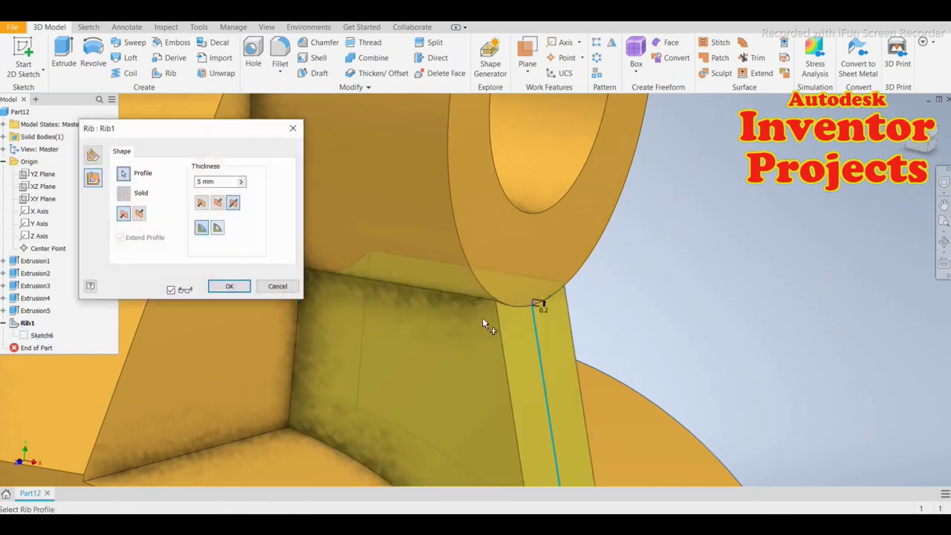
scroll(599, 311, down, 5)
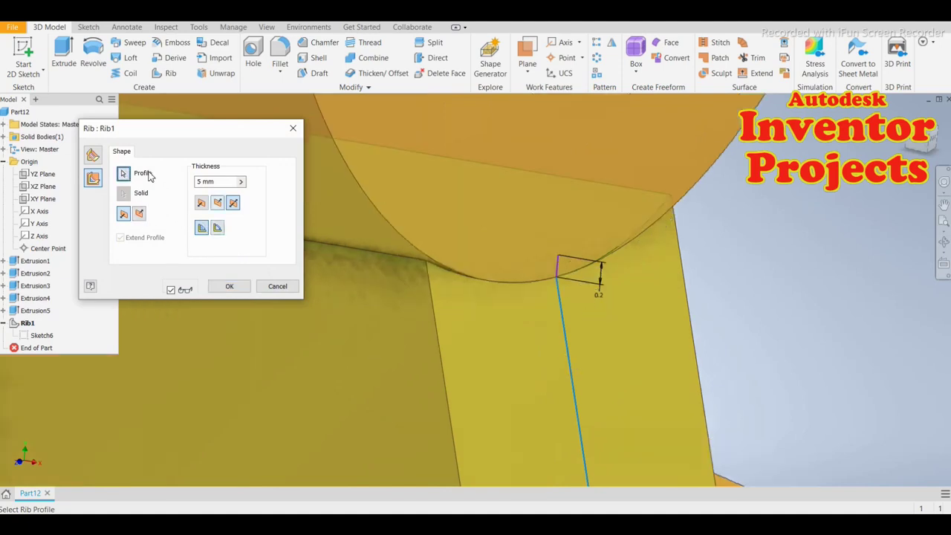
click(564, 323)
click(229, 286)
Examine the updated rib's junction with the upper cylinder and the part's overall shape from several sides
scroll(404, 308, down, 5)
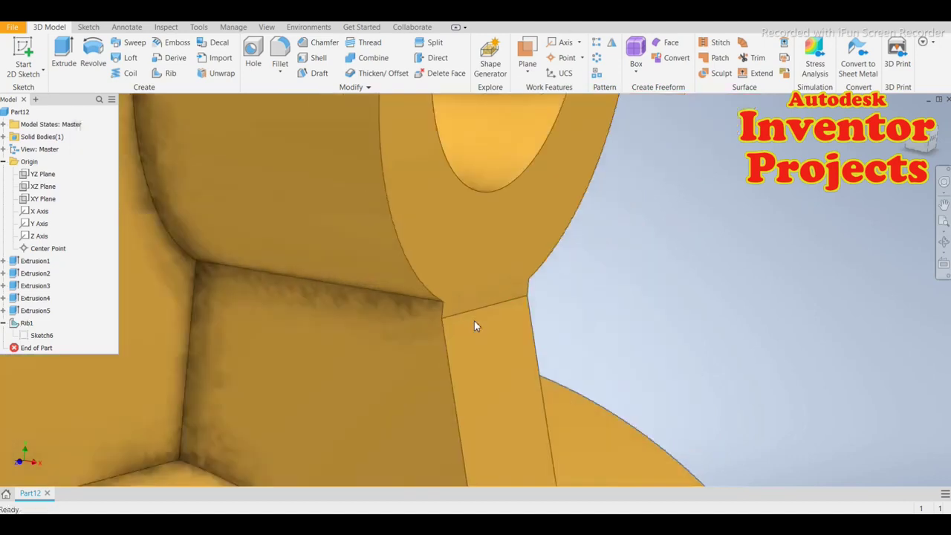
scroll(473, 325, down, 5)
scroll(457, 326, up, 8)
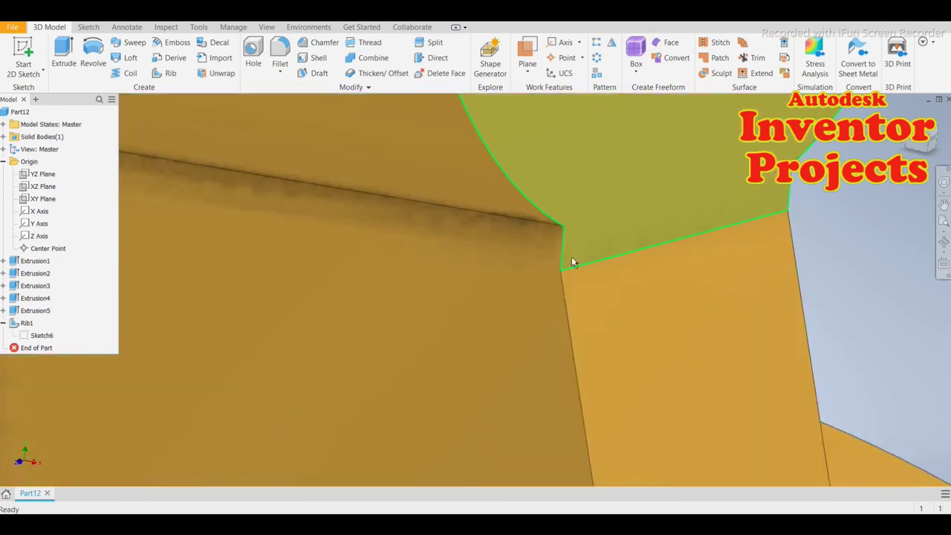
scroll(524, 293, down, 5)
shift+middle_drag(532, 316, 508, 311)
scroll(508, 312, down, 5)
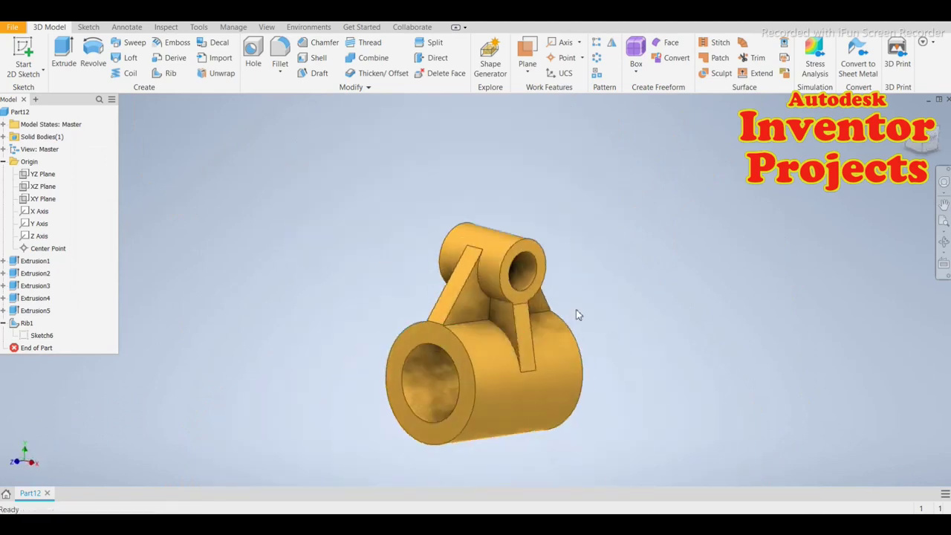
scroll(575, 309, down, 3)
middle_drag(576, 309, 561, 265)
scroll(554, 266, up, 4)
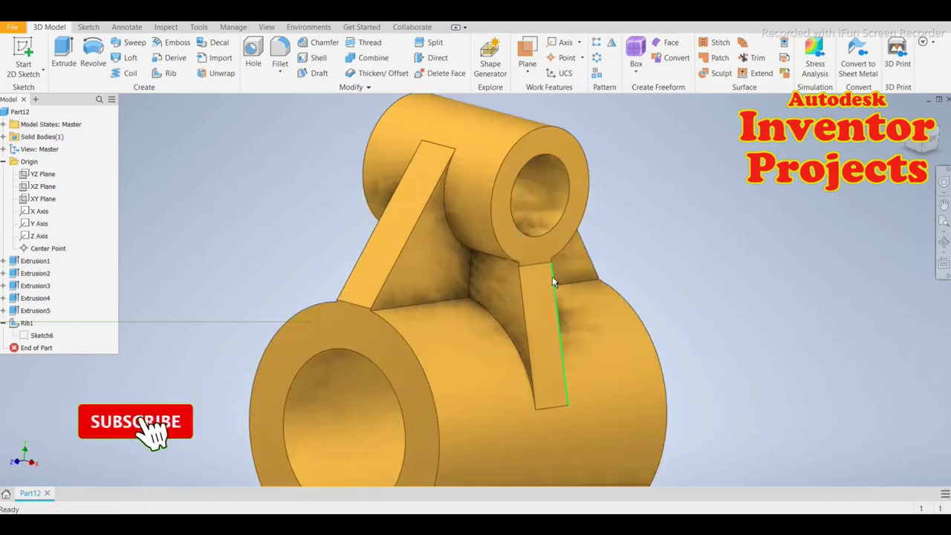
scroll(527, 294, down, 2)
shift+middle_drag(371, 328, 553, 293)
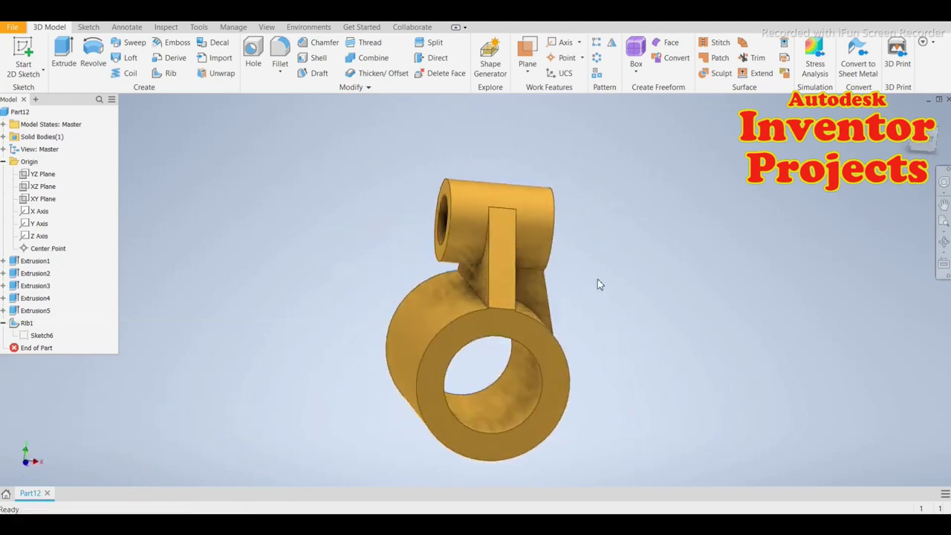
Mirror the side rib about the YZ origin plane
click(611, 44)
click(546, 299)
shift+middle_drag(610, 299, 572, 296)
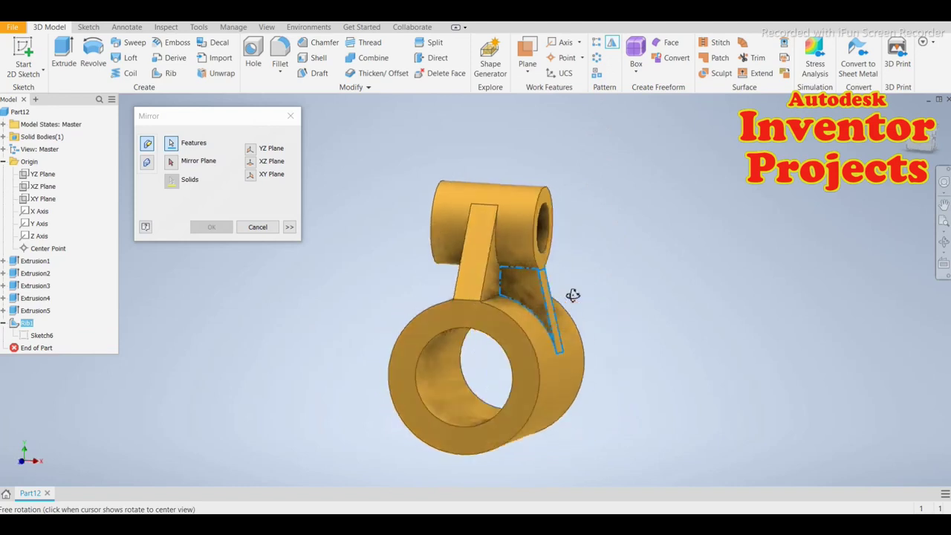
click(251, 151)
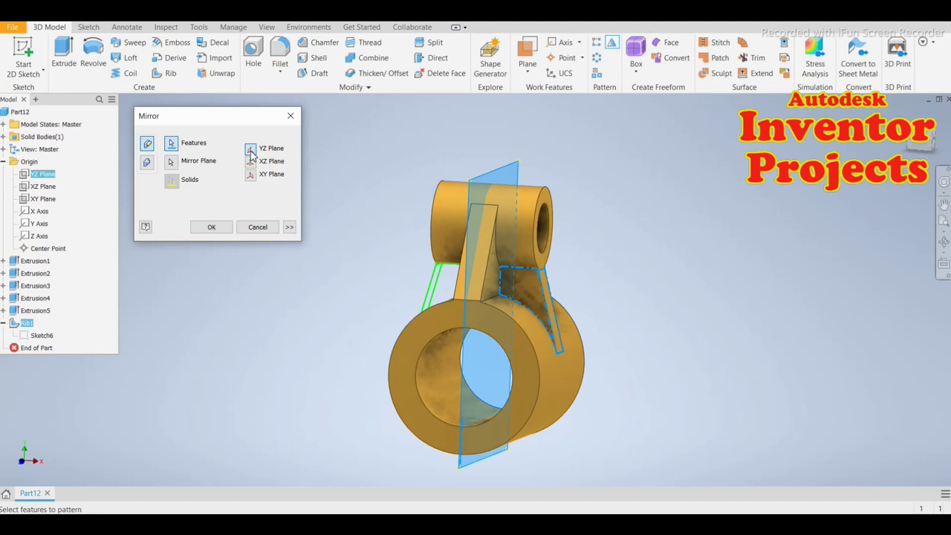
click(211, 228)
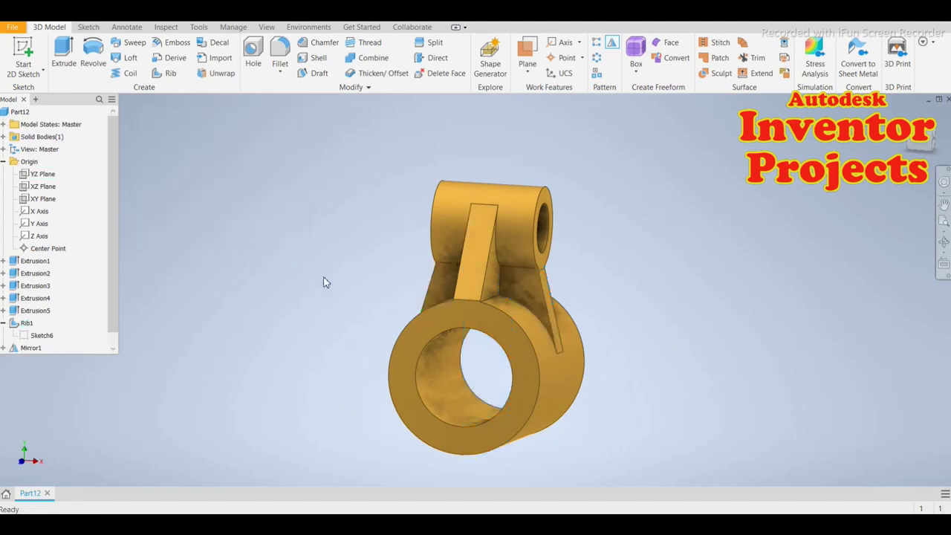
shift+middle_drag(391, 285, 855, 187)
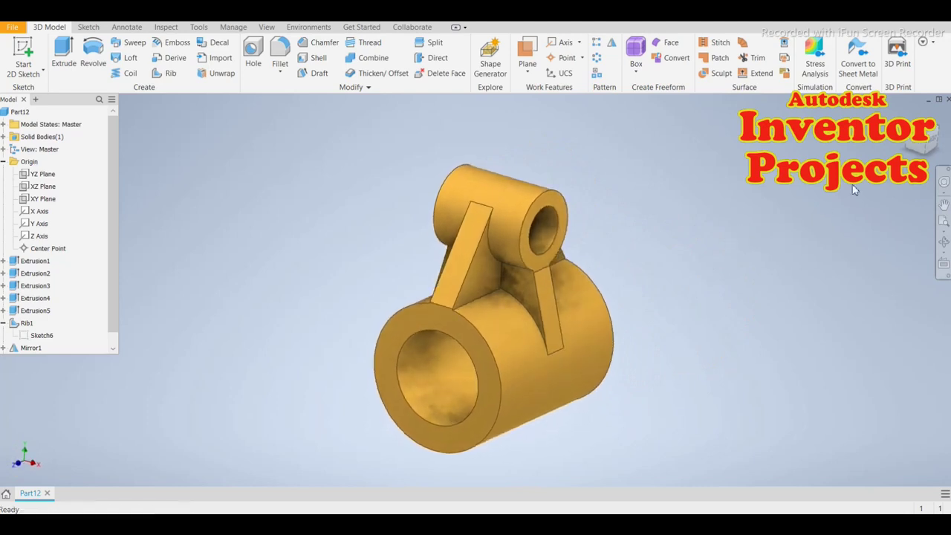
click(907, 114)
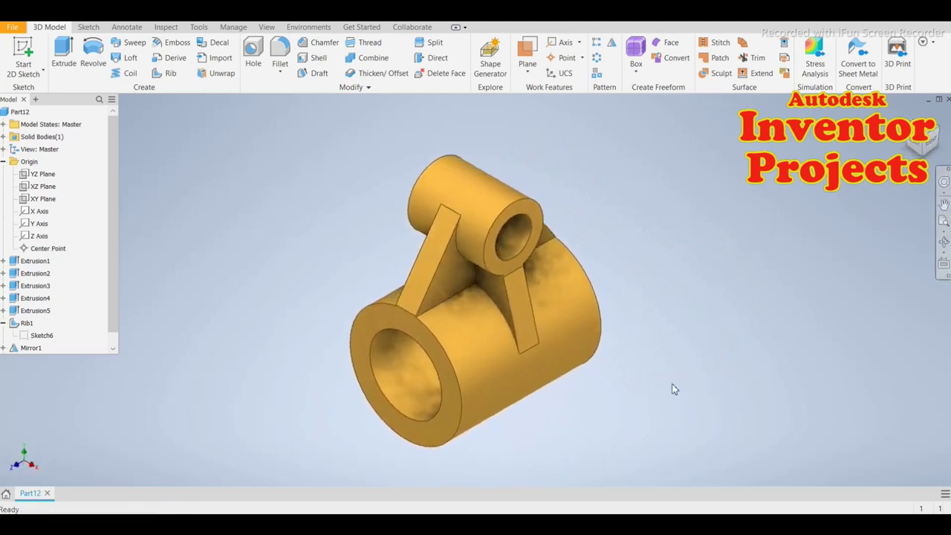